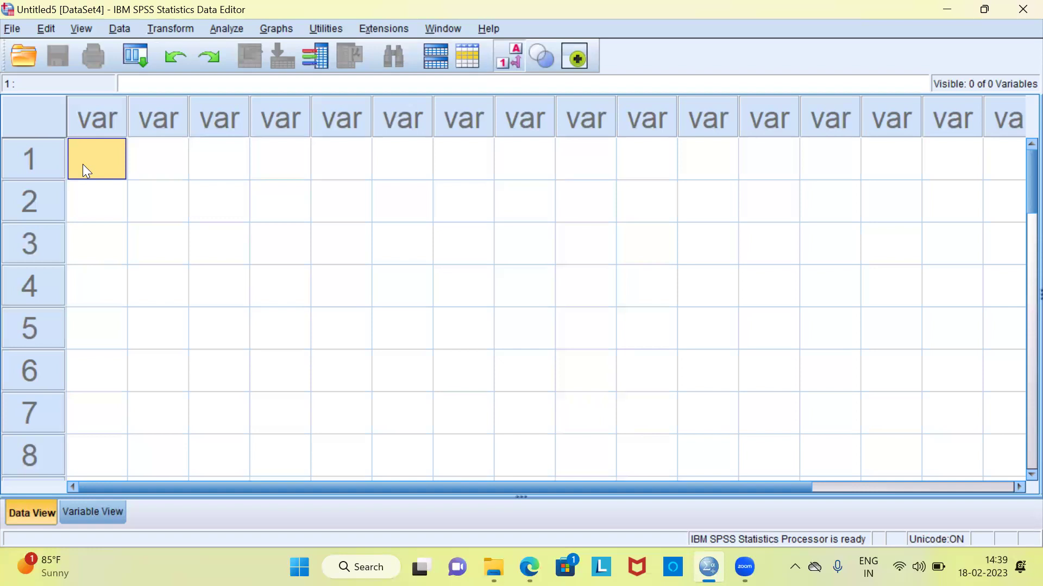
- Open the North.sav dataset from the recently used data files
{"action": "left_click", "coordinate": [12, 29]}
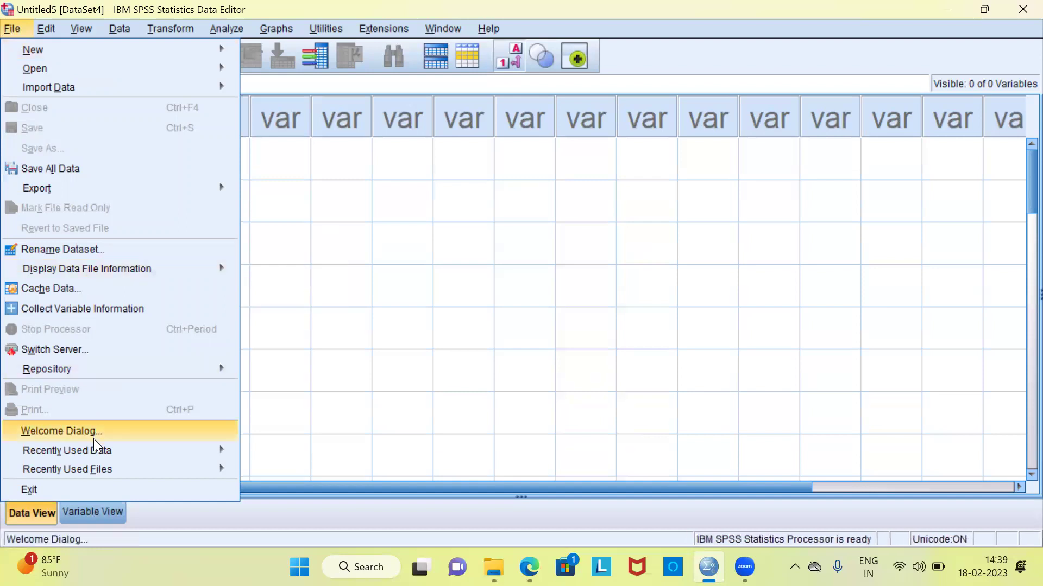
{"action": "mouse_move", "coordinate": [97, 452]}
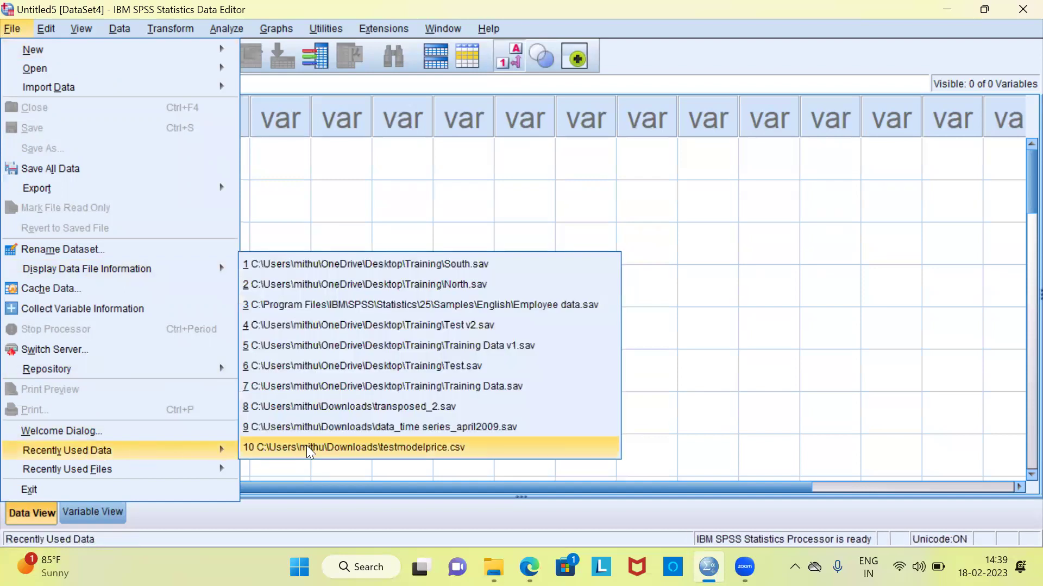
{"action": "left_click", "coordinate": [438, 289]}
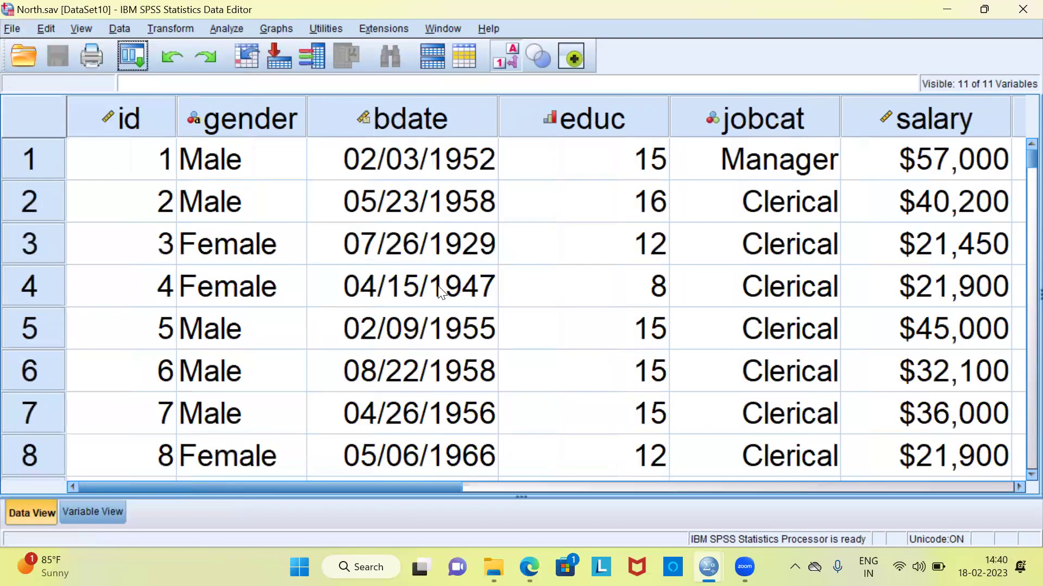
- Look through the North.sav variables id, gender, bdate, educ, jobcat and salary one column at a time
{"action": "left_click", "coordinate": [122, 135]}
{"action": "left_click", "coordinate": [219, 133]}
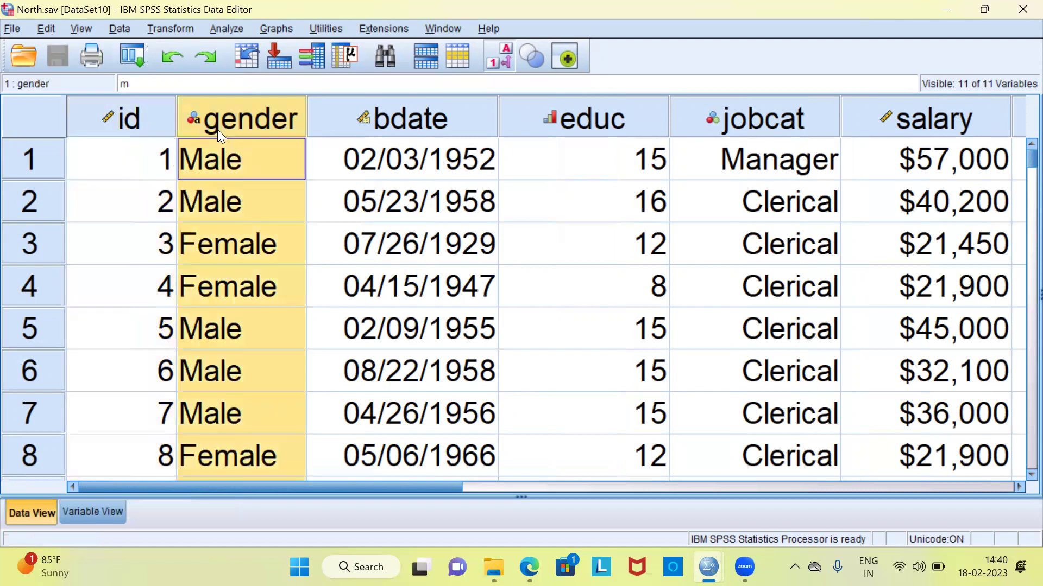
{"action": "left_click", "coordinate": [407, 118]}
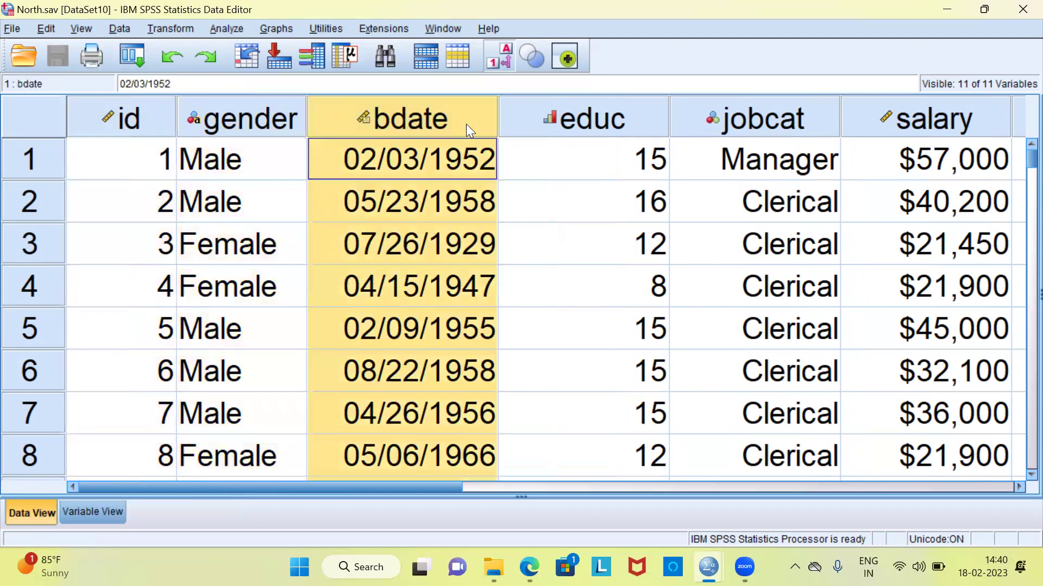
{"action": "left_click", "coordinate": [565, 131]}
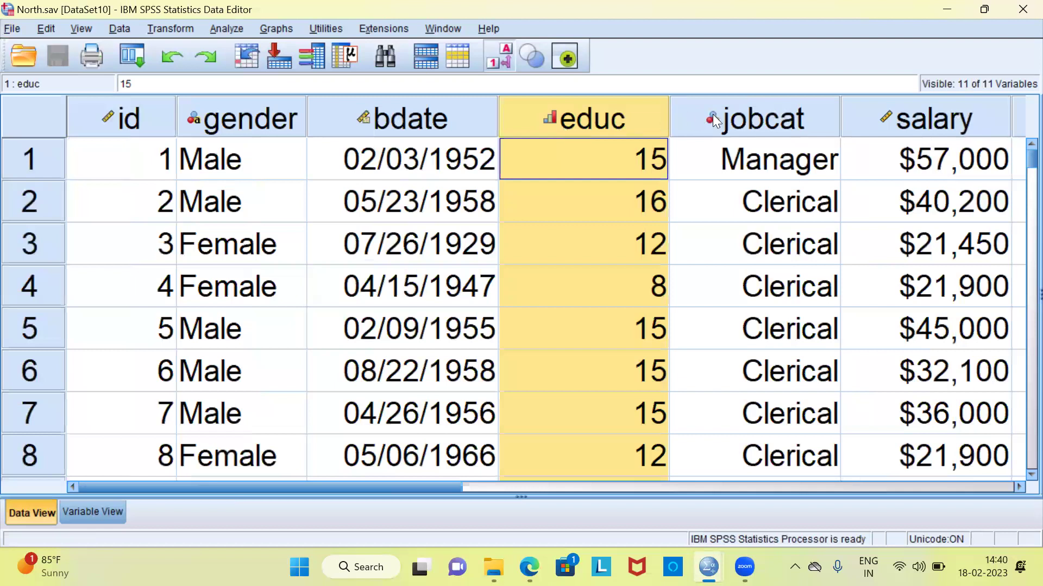
{"action": "left_click", "coordinate": [734, 118]}
{"action": "left_click", "coordinate": [884, 123]}
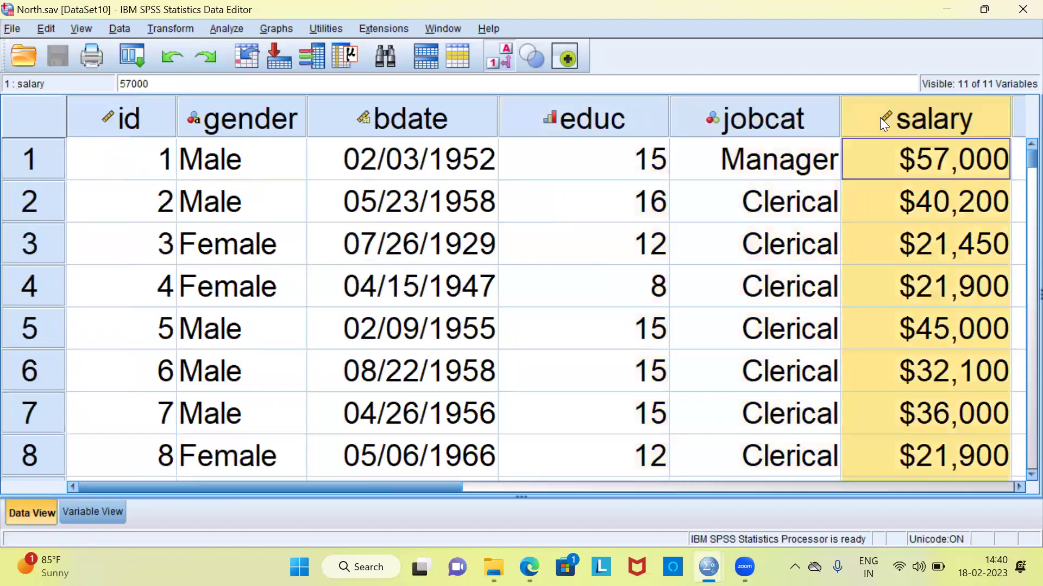
{"action": "left_click", "coordinate": [440, 162]}
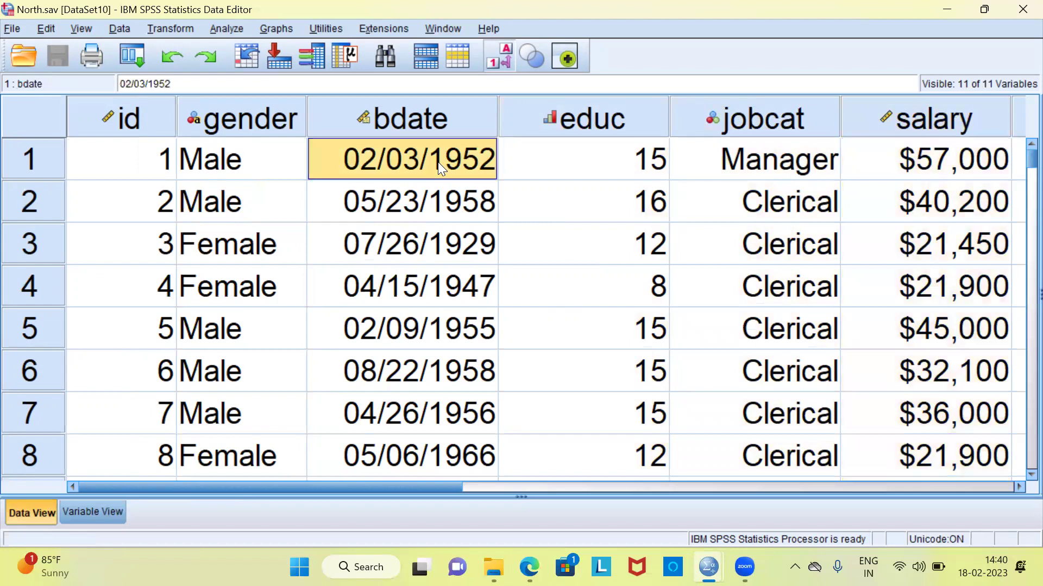
- Examine the Branch values at the end of the North.sav variables, down through the cases and back to the first one
{"action": "key", "text": "ctrl+Right"}
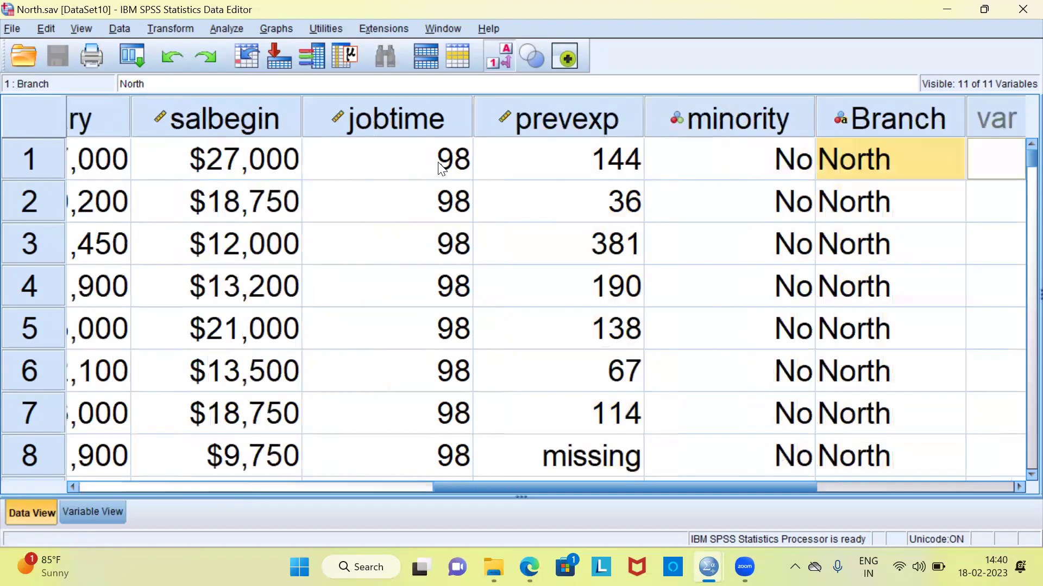
{"action": "left_click", "coordinate": [888, 119]}
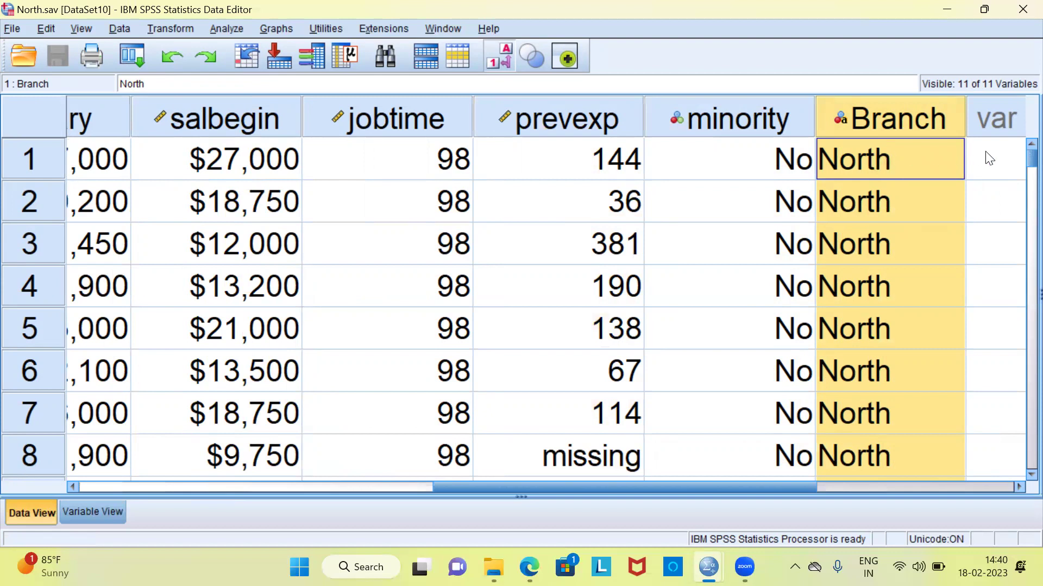
{"action": "scroll", "coordinate": [1019, 162], "scroll_direction": "down", "scroll_amount": 7}
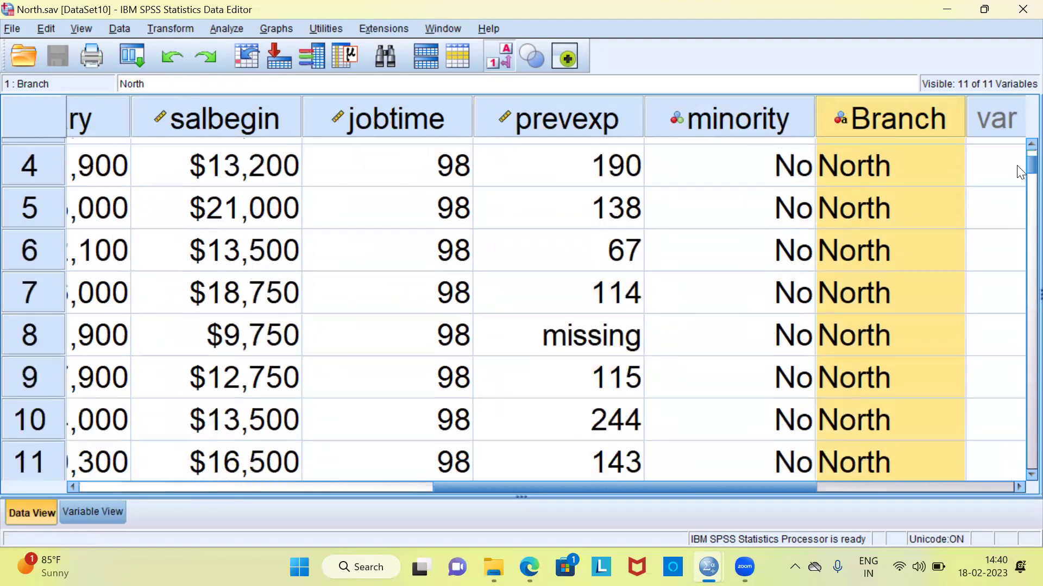
{"action": "scroll", "coordinate": [1019, 217], "scroll_direction": "down", "scroll_amount": 16}
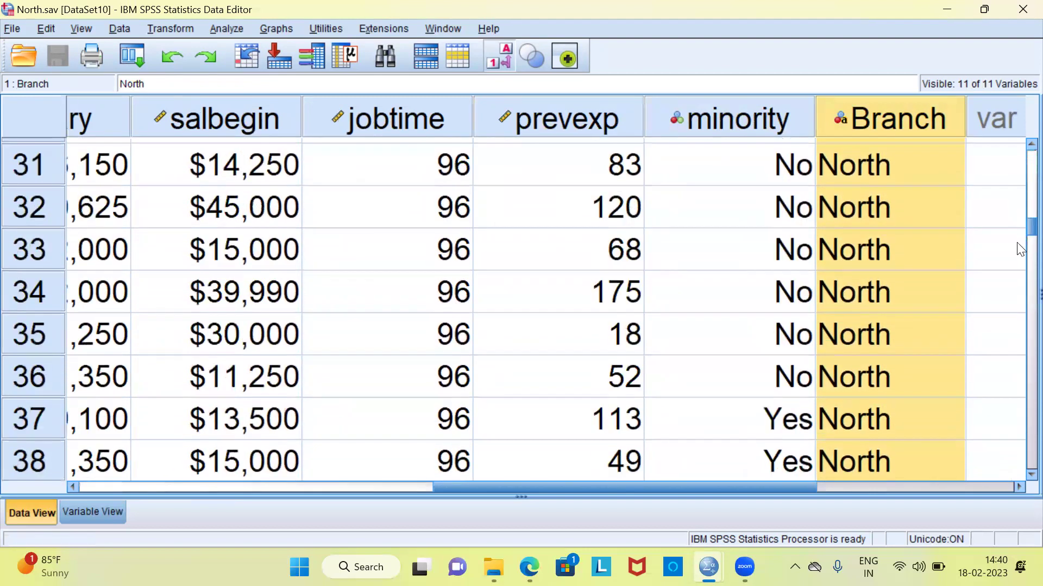
{"action": "scroll", "coordinate": [1019, 336], "scroll_direction": "down", "scroll_amount": 14}
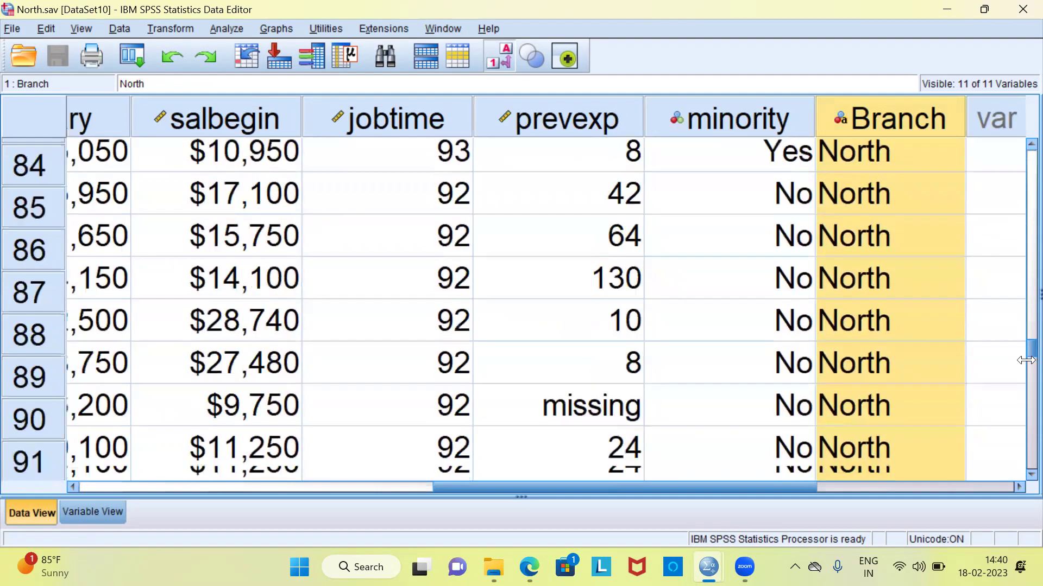
{"action": "scroll", "coordinate": [1025, 215], "scroll_direction": "up", "scroll_amount": 6}
{"action": "scroll", "coordinate": [1025, 215], "scroll_direction": "up", "scroll_amount": 20}
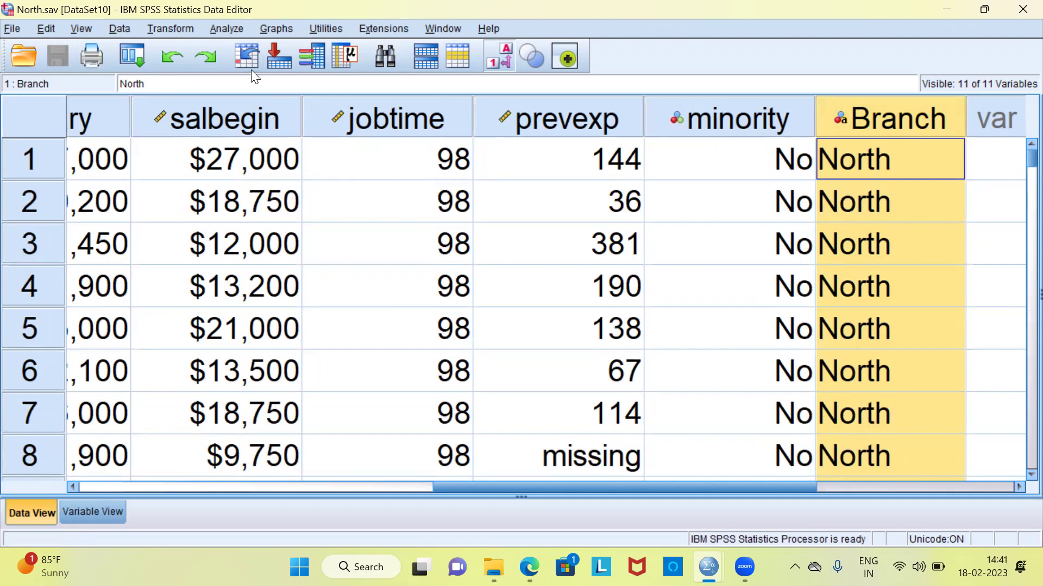
- Run a Frequencies analysis on the Branch variable of North.sav and select the resulting Branch frequency table
{"action": "key", "text": "alt+a"}
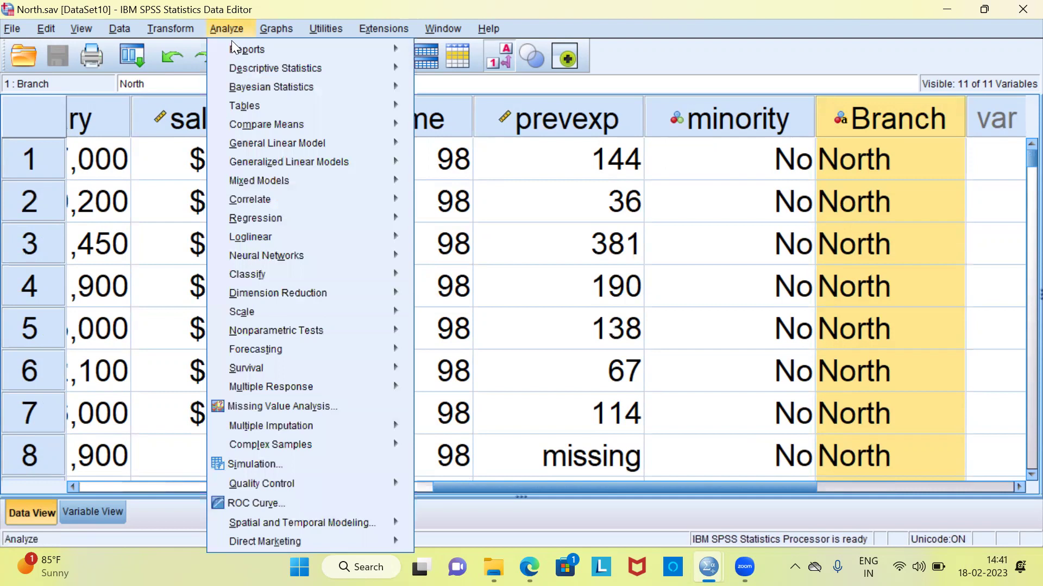
{"action": "mouse_move", "coordinate": [289, 69]}
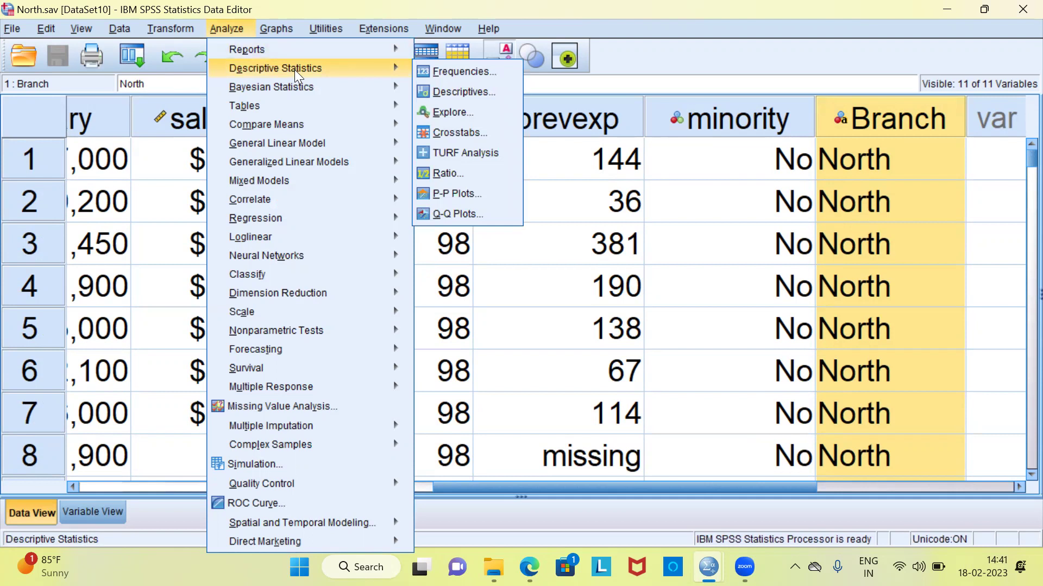
{"action": "left_click", "coordinate": [472, 71]}
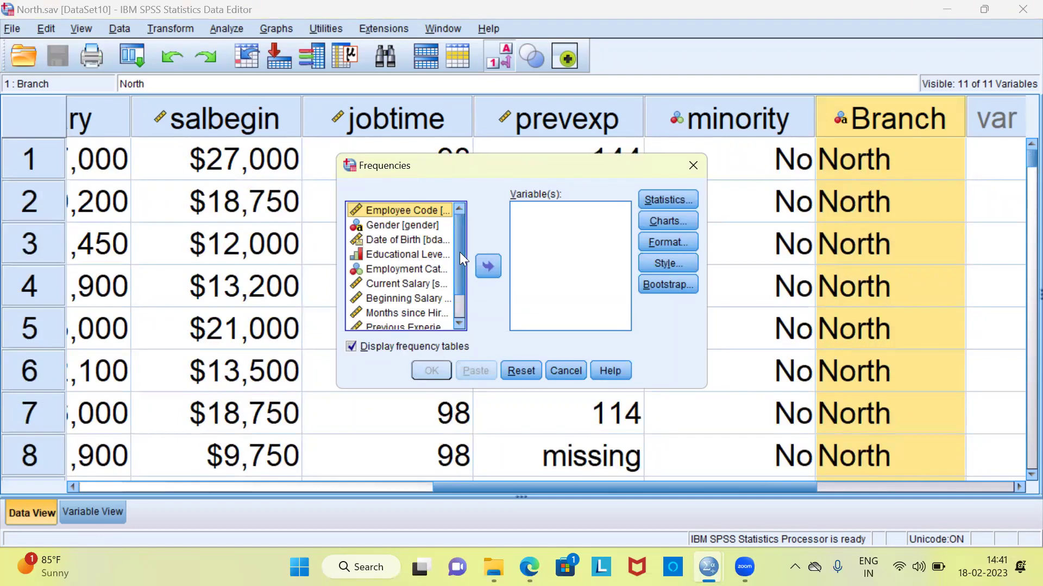
{"action": "left_click_drag", "start_coordinate": [460, 252], "coordinate": [460, 280]}
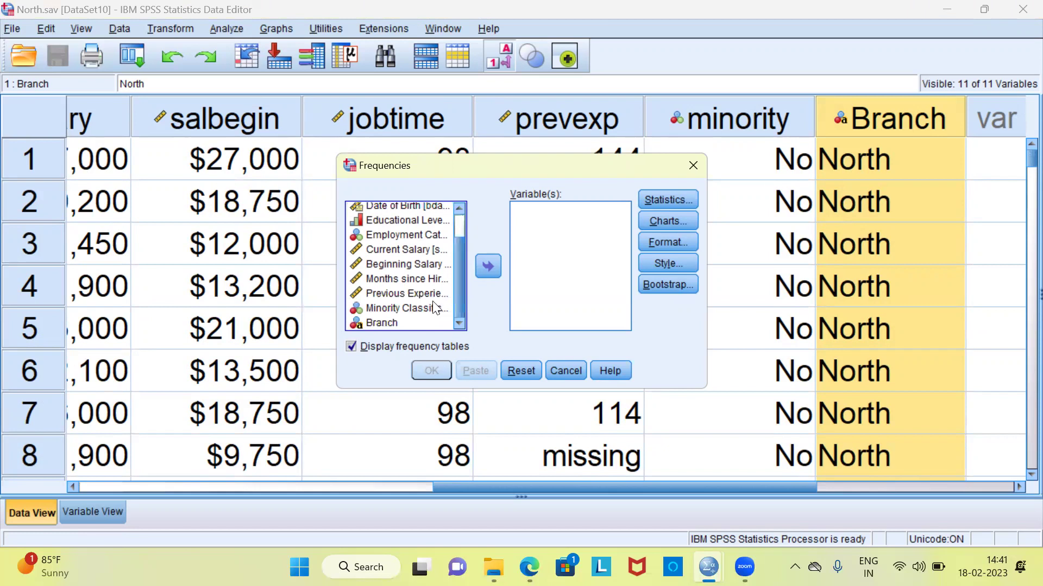
{"action": "left_click", "coordinate": [383, 325]}
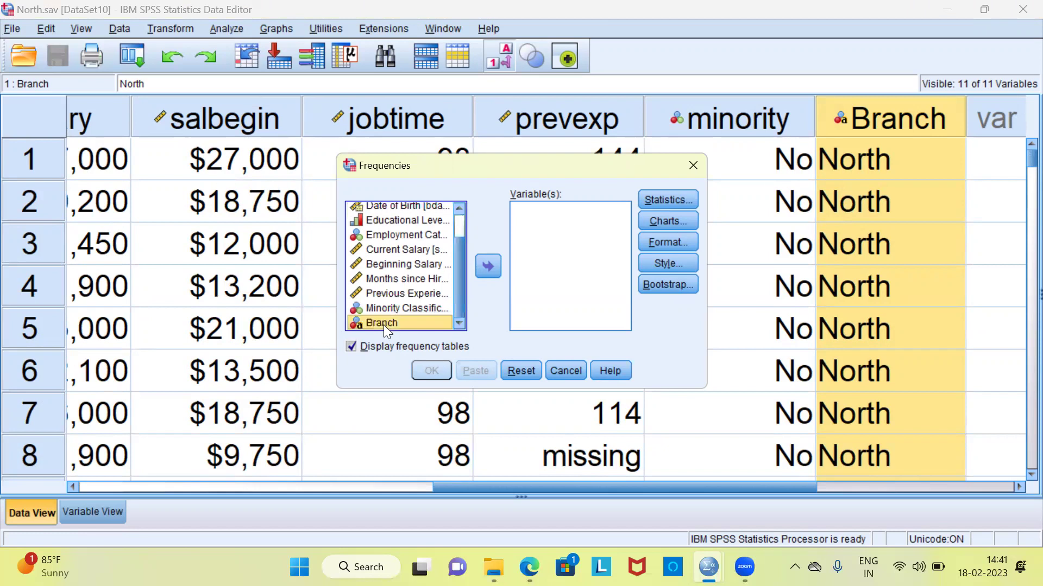
{"action": "left_click", "coordinate": [482, 266]}
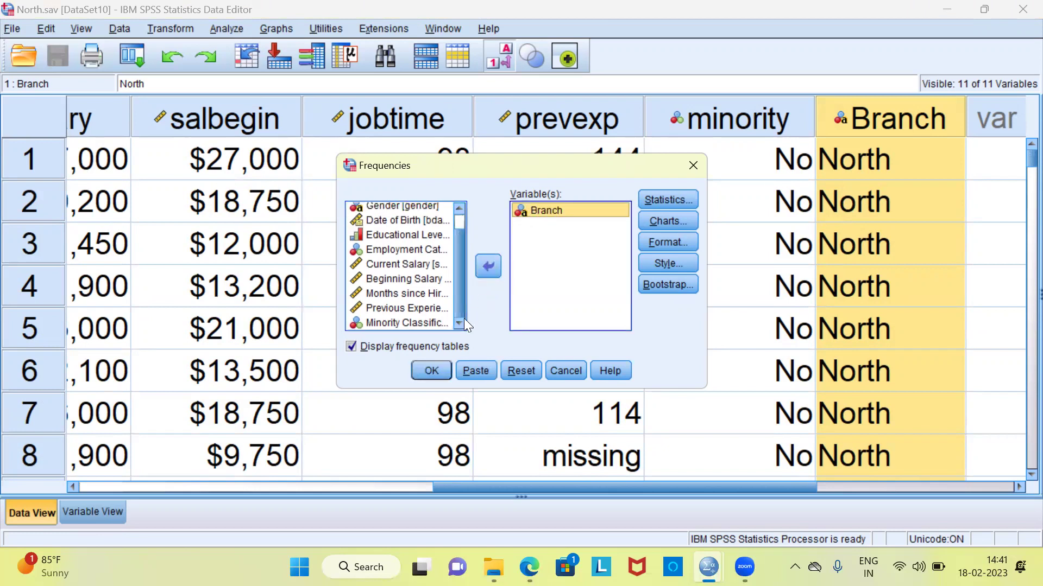
{"action": "left_click", "coordinate": [431, 371]}
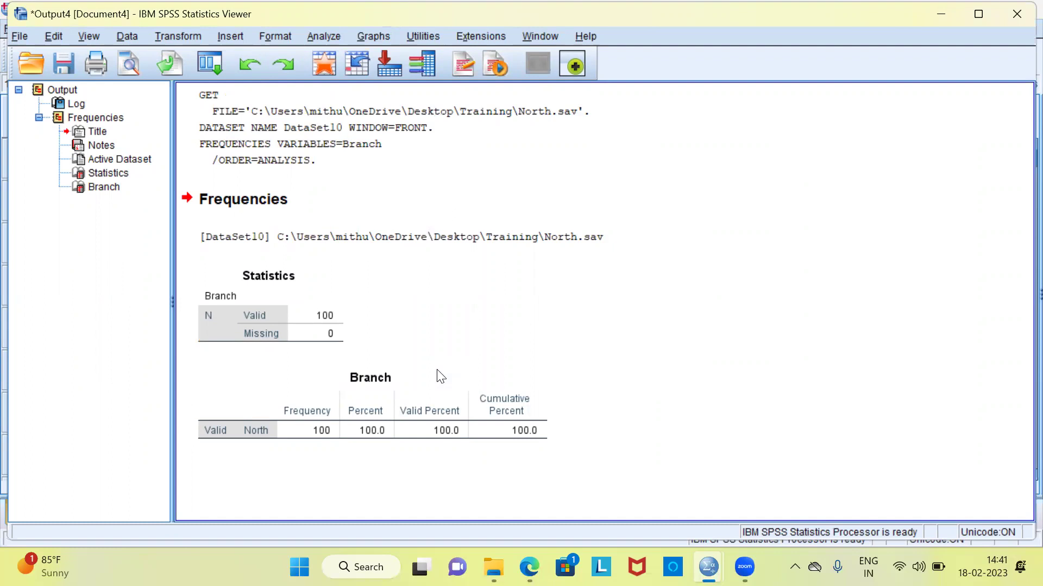
{"action": "left_click", "coordinate": [356, 405]}
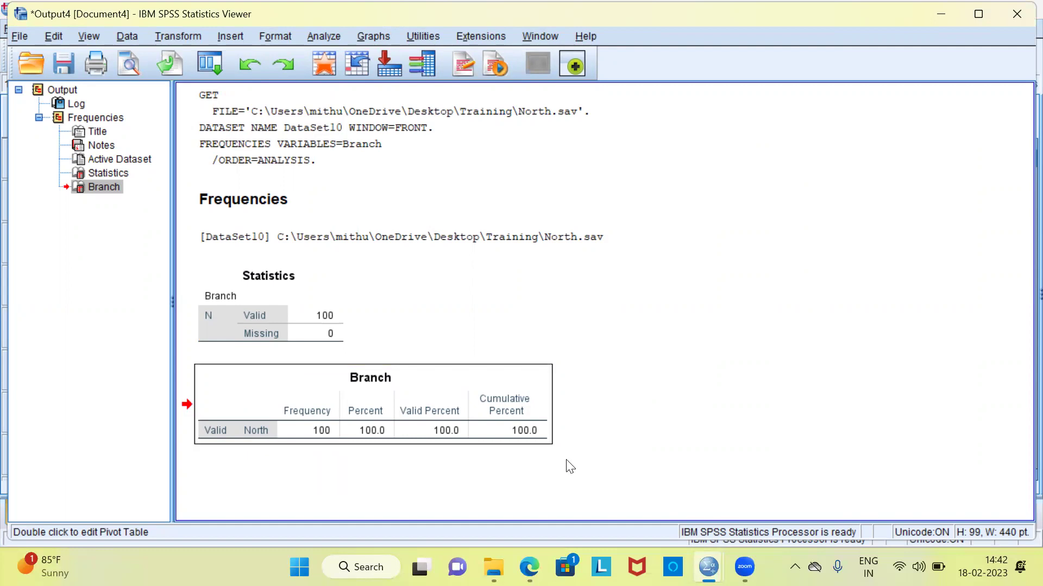
- Return to the North.sav data window and open the South.sav dataset from the recently used data files
{"action": "mouse_move", "coordinate": [706, 565]}
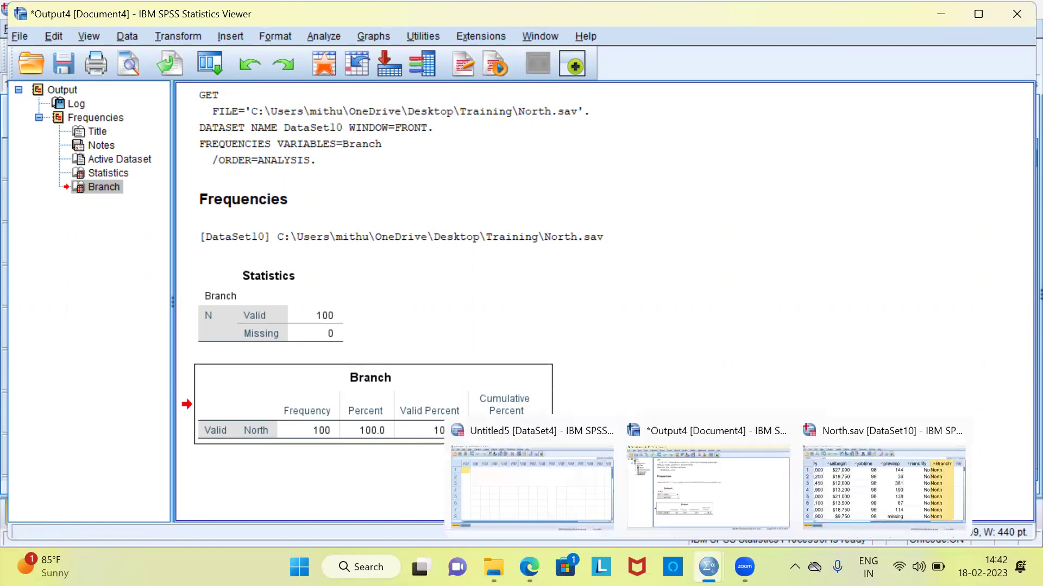
{"action": "left_click", "coordinate": [876, 482]}
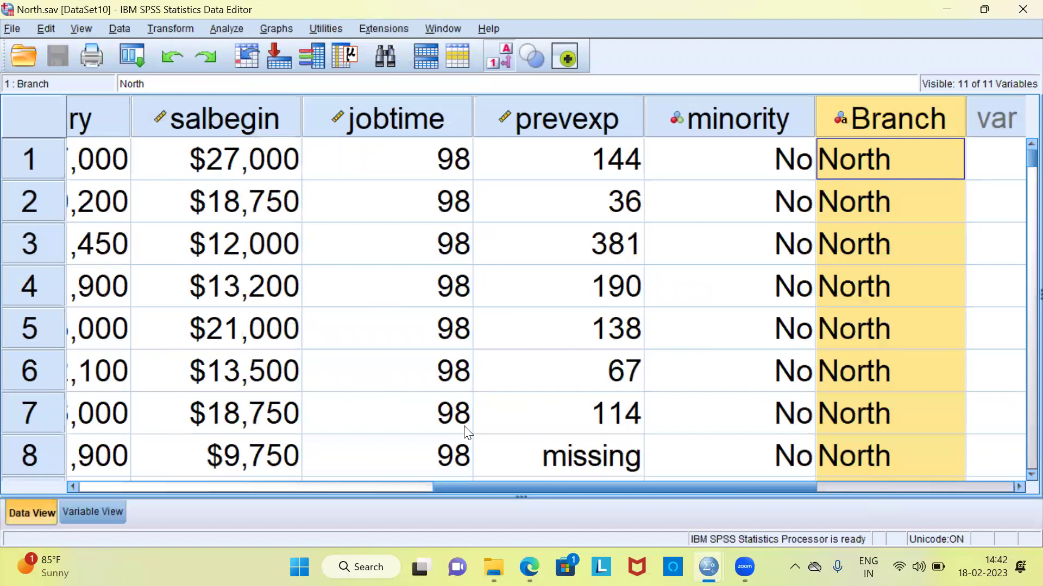
{"action": "left_click_drag", "start_coordinate": [483, 481], "coordinate": [87, 467]}
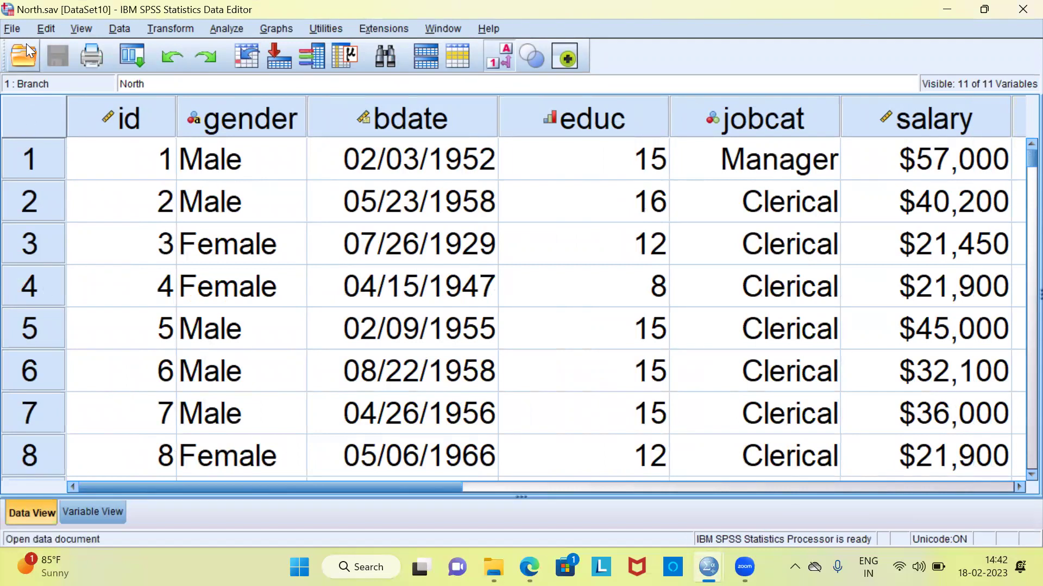
{"action": "left_click", "coordinate": [12, 29]}
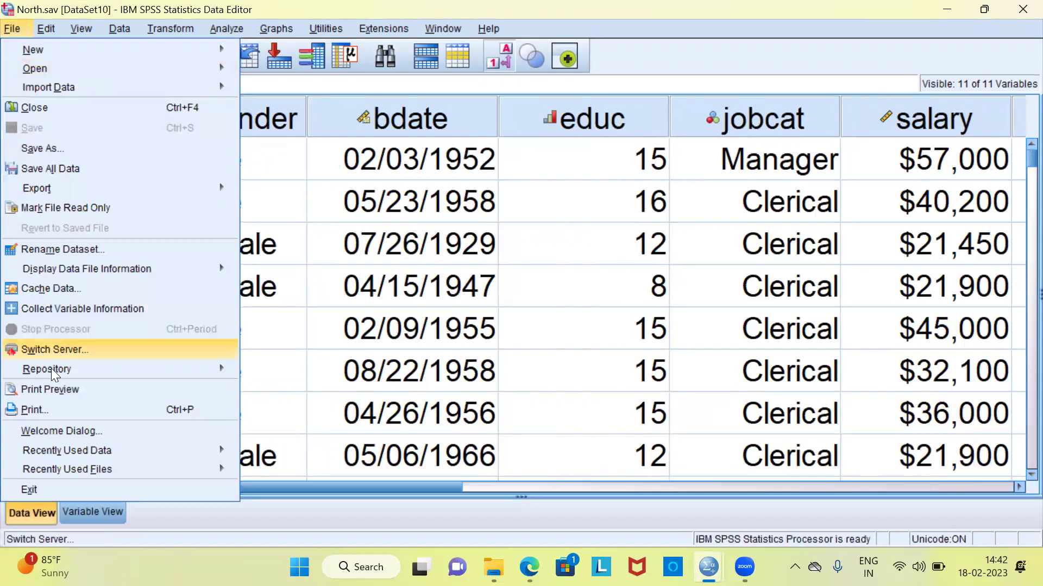
{"action": "mouse_move", "coordinate": [64, 455]}
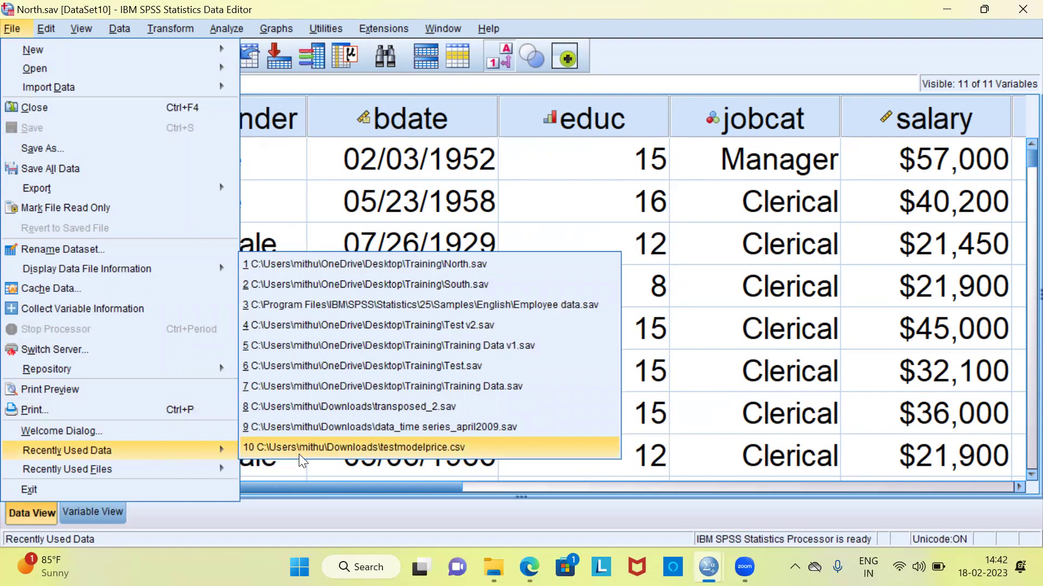
{"action": "left_click", "coordinate": [455, 284]}
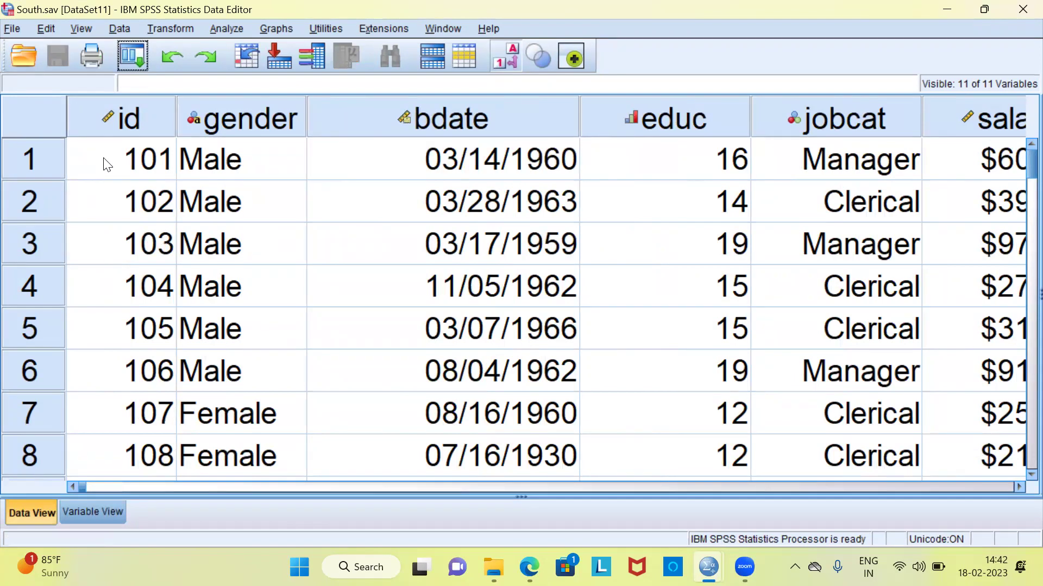
- Look through the South.sav variables id, gender, bdate, educ, jobcat and salary, and go to the Branch column in the first case
{"action": "left_click", "coordinate": [125, 127]}
{"action": "left_click", "coordinate": [231, 130]}
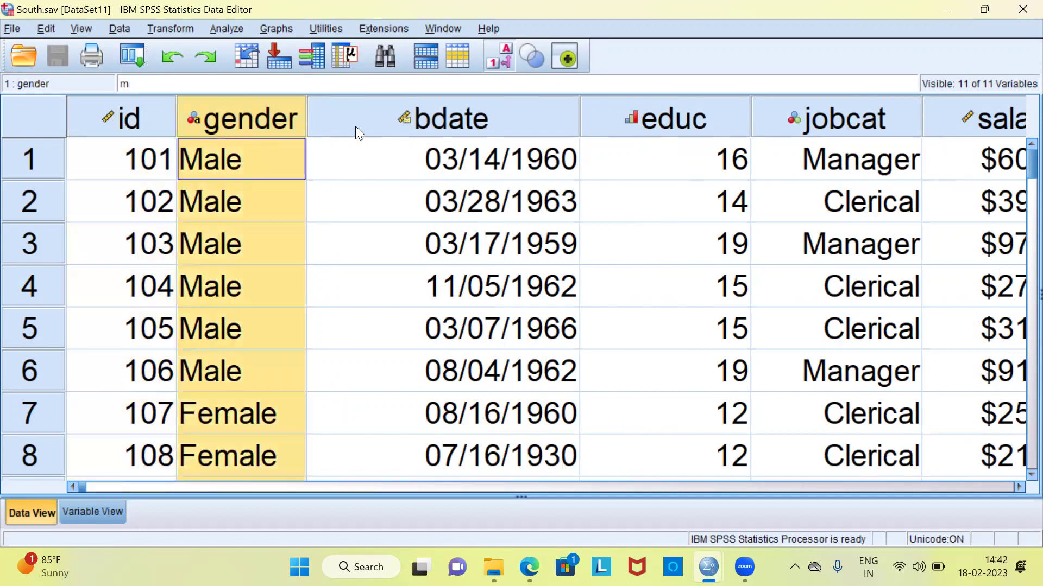
{"action": "left_click", "coordinate": [448, 121]}
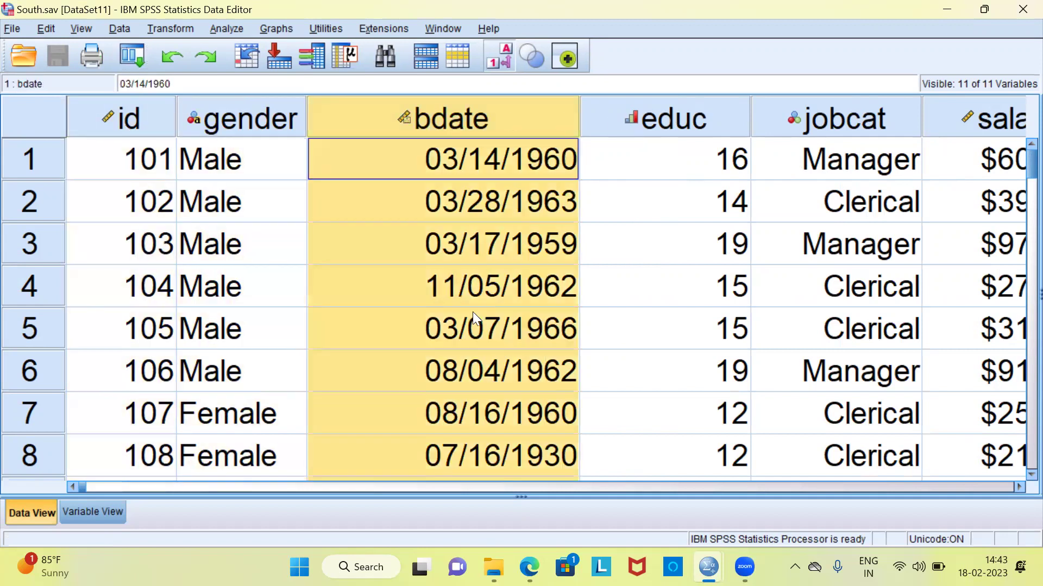
{"action": "left_click", "coordinate": [635, 129]}
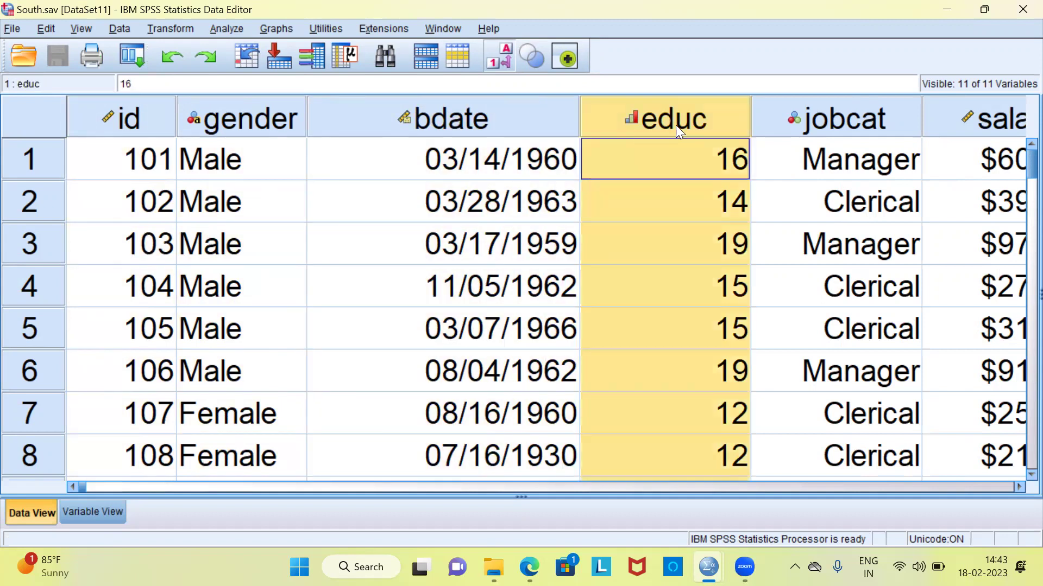
{"action": "left_click", "coordinate": [813, 122]}
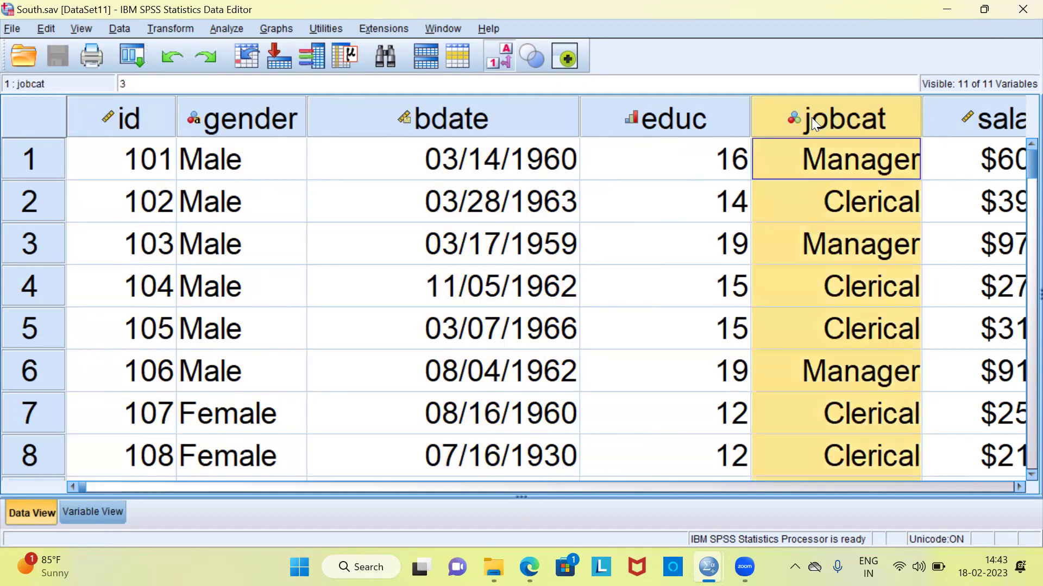
{"action": "left_click", "coordinate": [956, 125]}
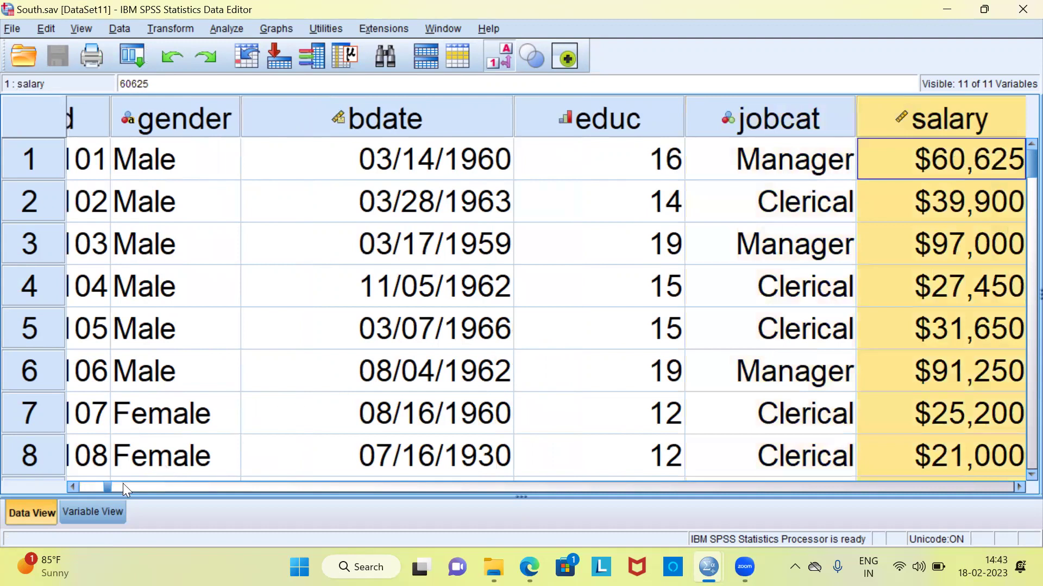
{"action": "left_click", "coordinate": [577, 170]}
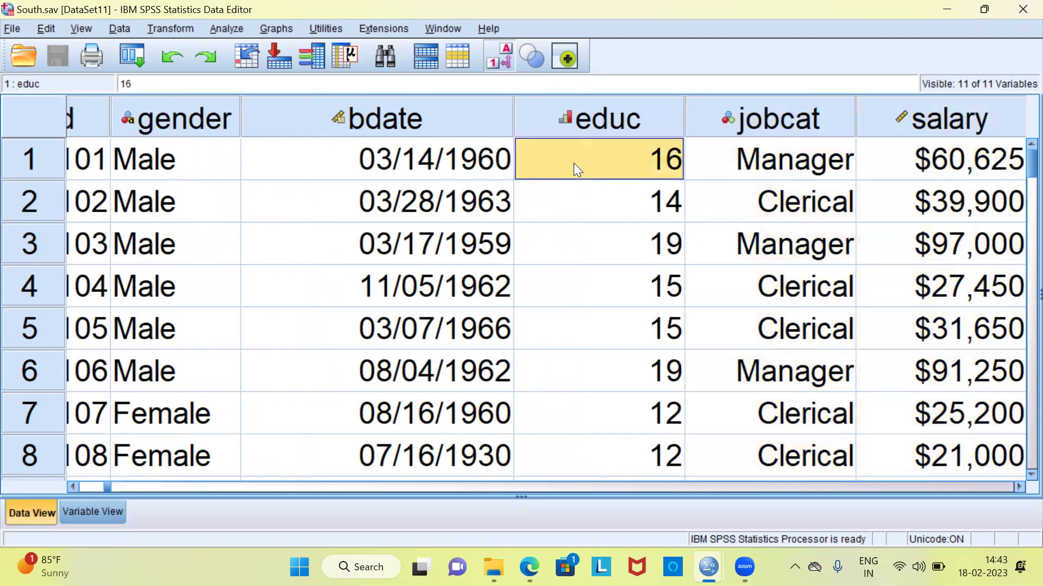
{"action": "key", "text": "ctrl+Right"}
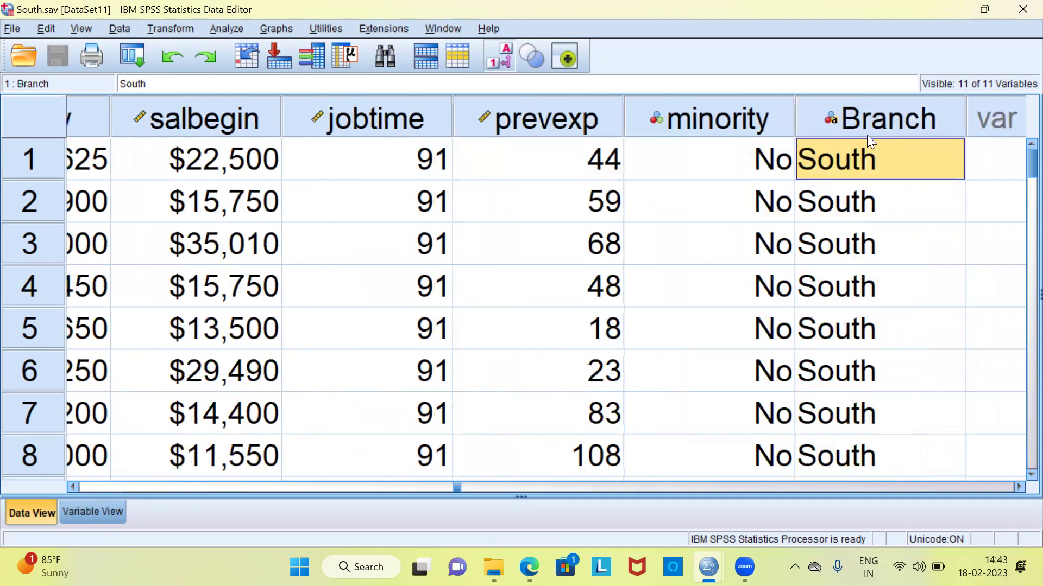
- Select the Branch column in South.sav and look through the dataset's variable definitions down to Branch
{"action": "left_click", "coordinate": [868, 111]}
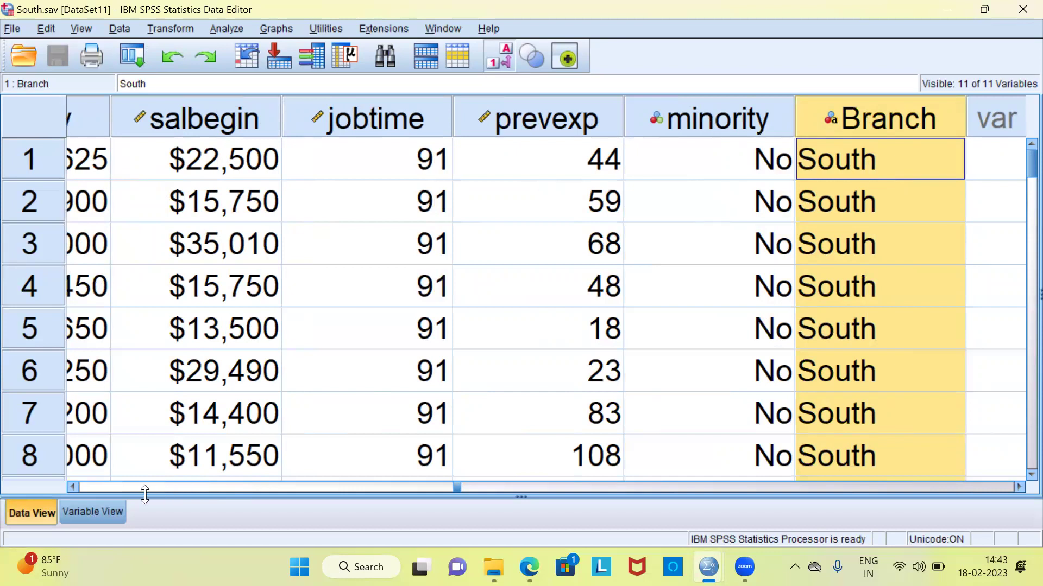
{"action": "left_click", "coordinate": [108, 516]}
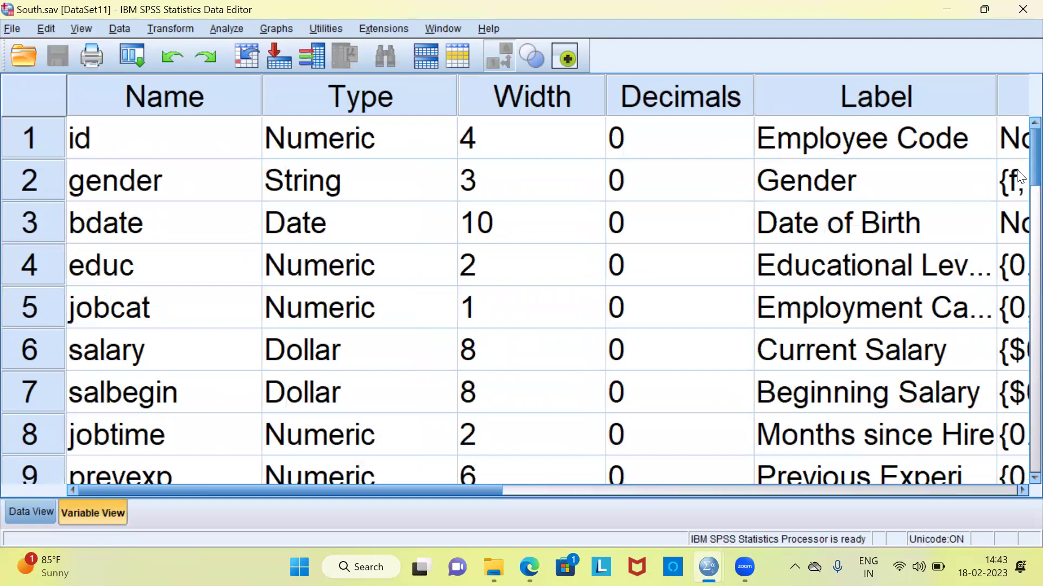
{"action": "scroll", "coordinate": [1019, 177], "scroll_direction": "down", "scroll_amount": 3}
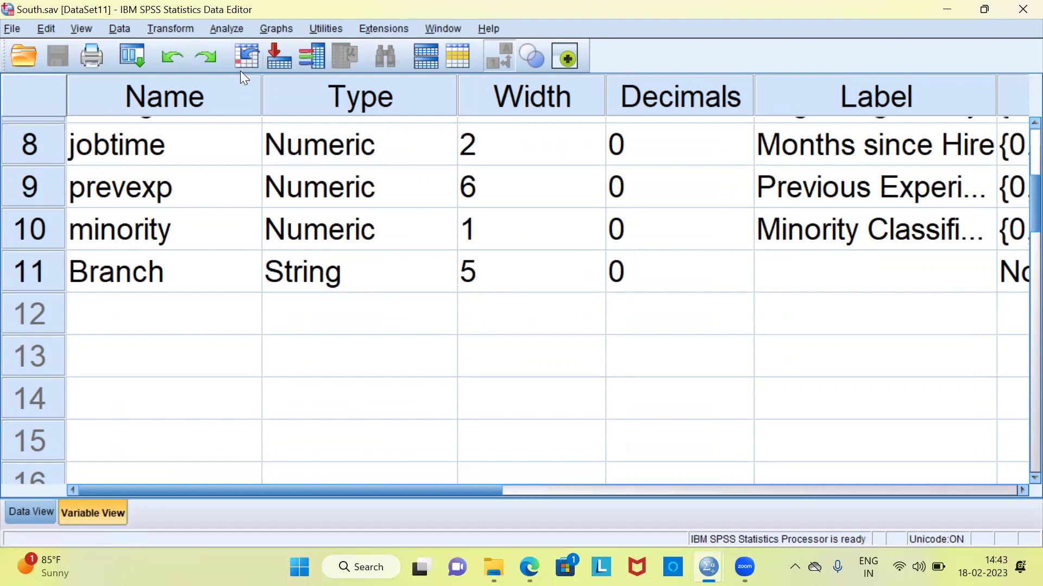
- Run a Frequencies analysis with a frequency table on the Branch variable of South.sav
{"action": "key", "text": "alt+a"}
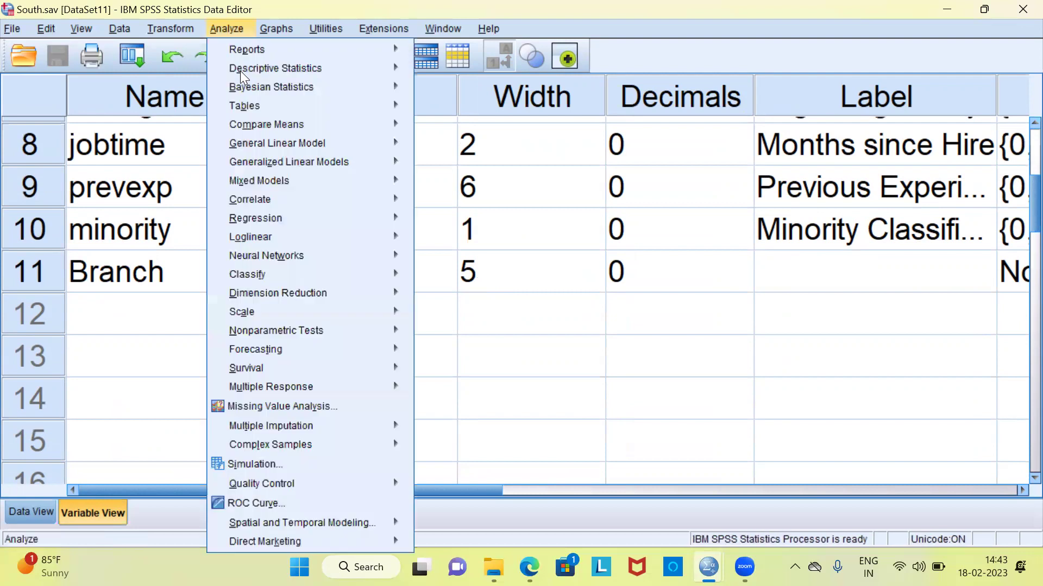
{"action": "mouse_move", "coordinate": [242, 63]}
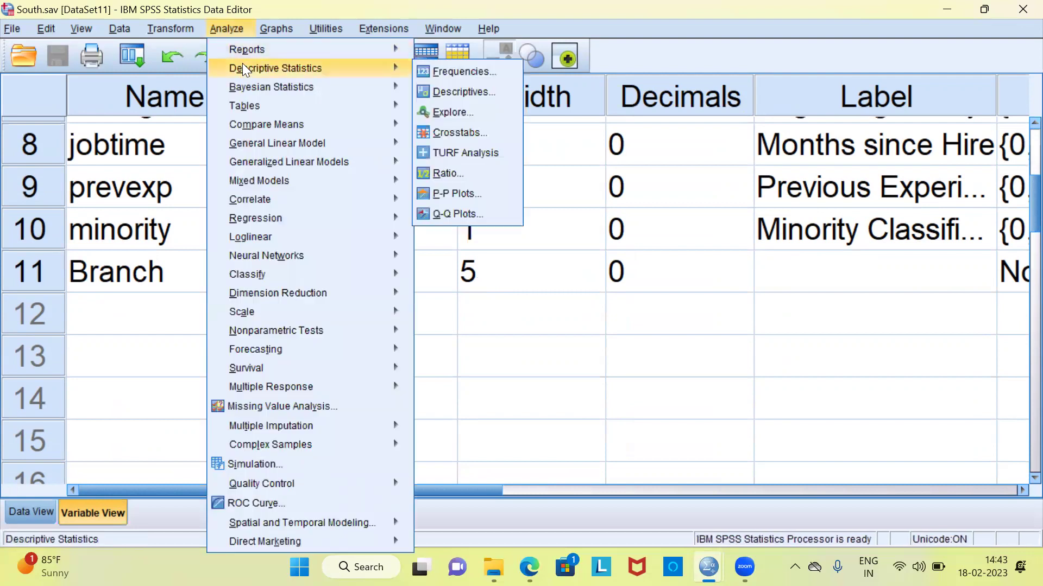
{"action": "left_click", "coordinate": [470, 71]}
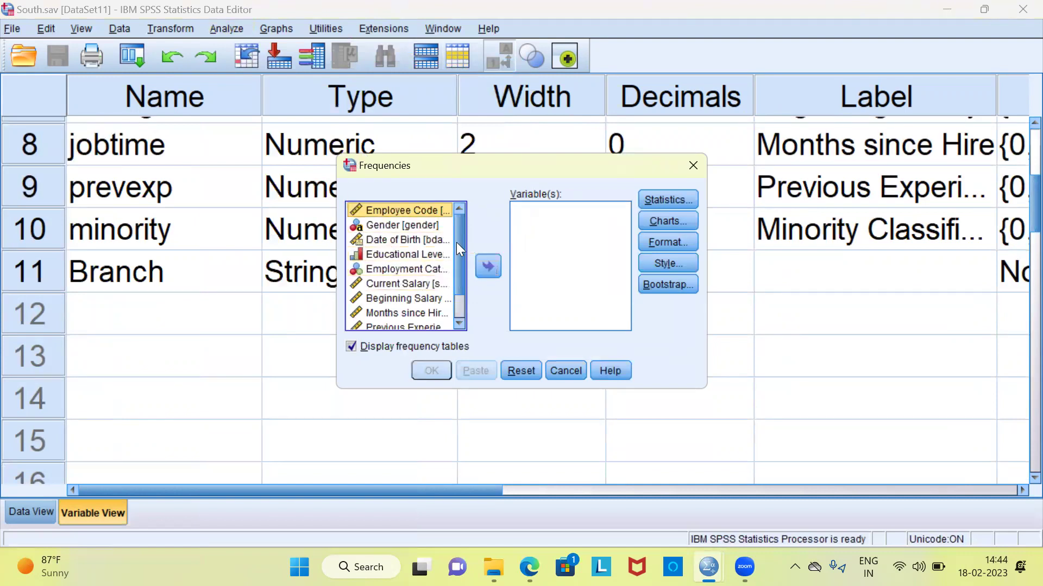
{"action": "left_click_drag", "start_coordinate": [457, 242], "coordinate": [453, 302]}
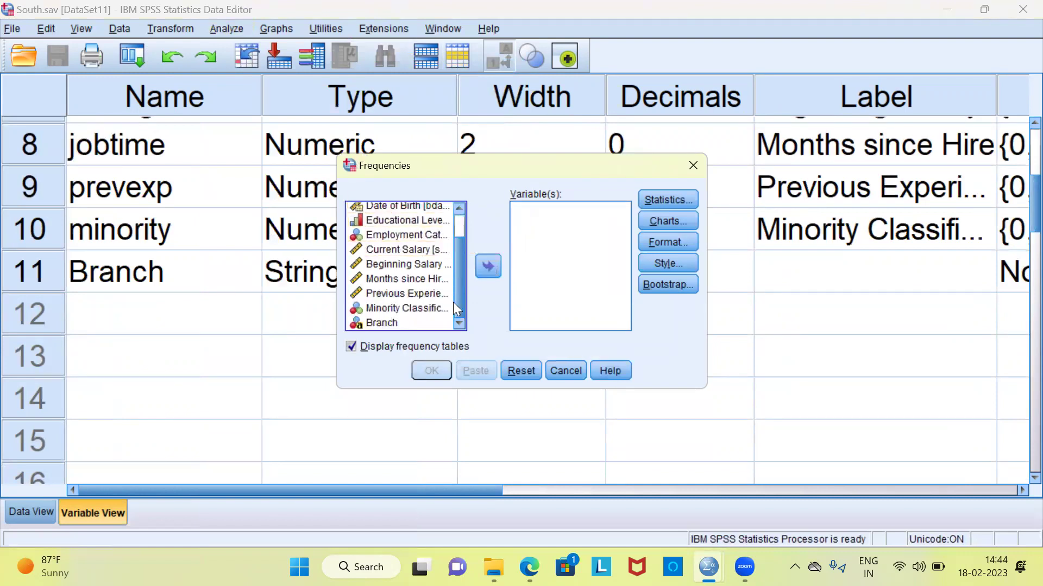
{"action": "left_click", "coordinate": [382, 324]}
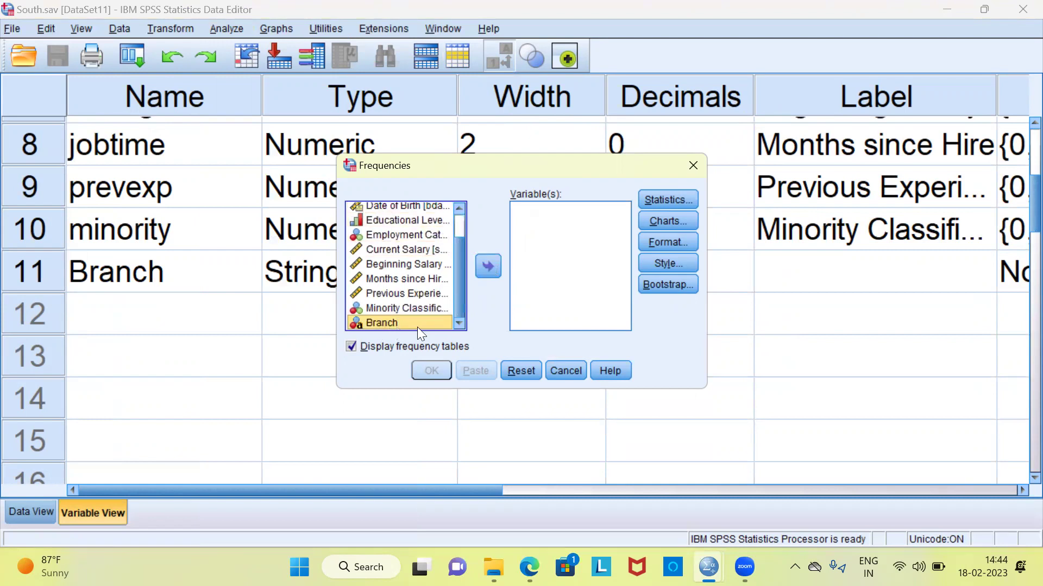
{"action": "left_click", "coordinate": [488, 267]}
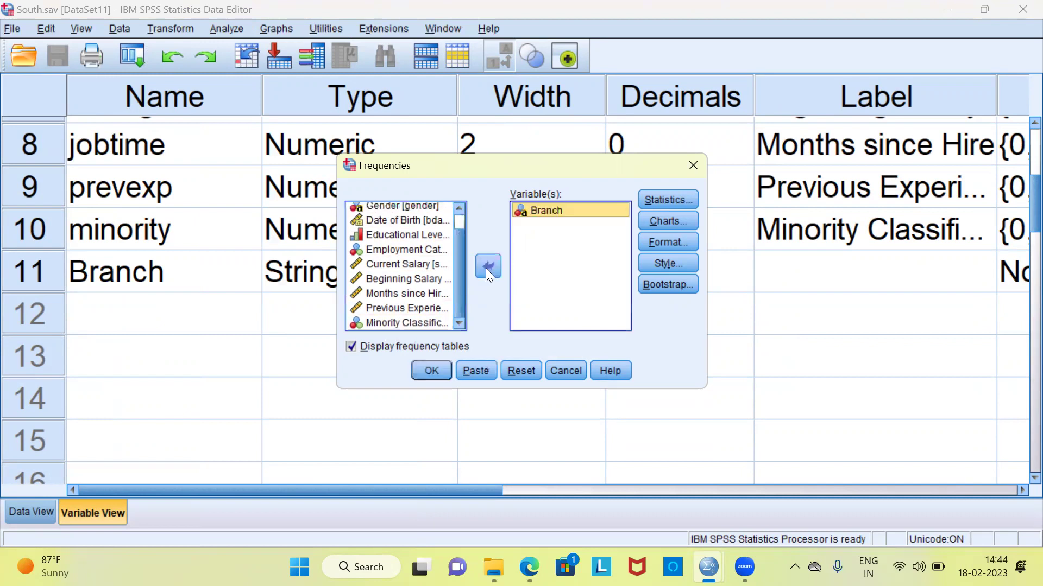
{"action": "left_click", "coordinate": [432, 370]}
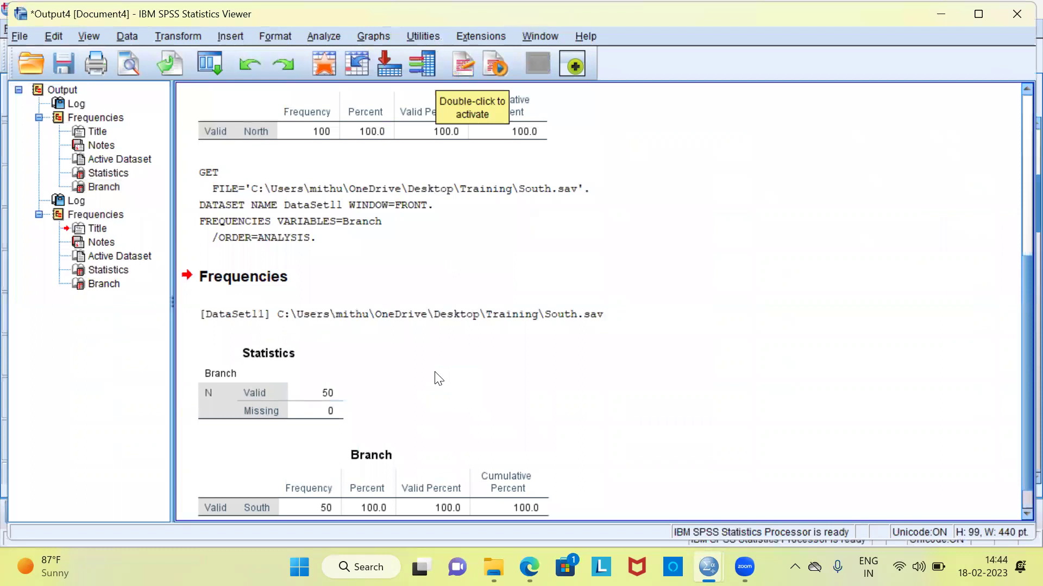
- Compare the Branch frequency tables of South.sav and North.sav in the output
{"action": "left_click", "coordinate": [370, 472]}
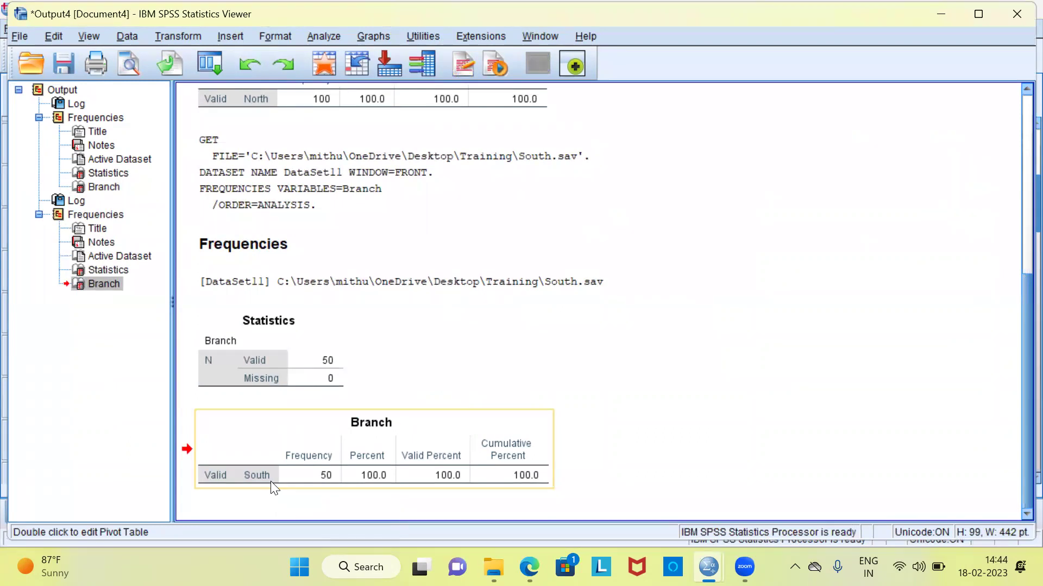
{"action": "left_click", "coordinate": [266, 102]}
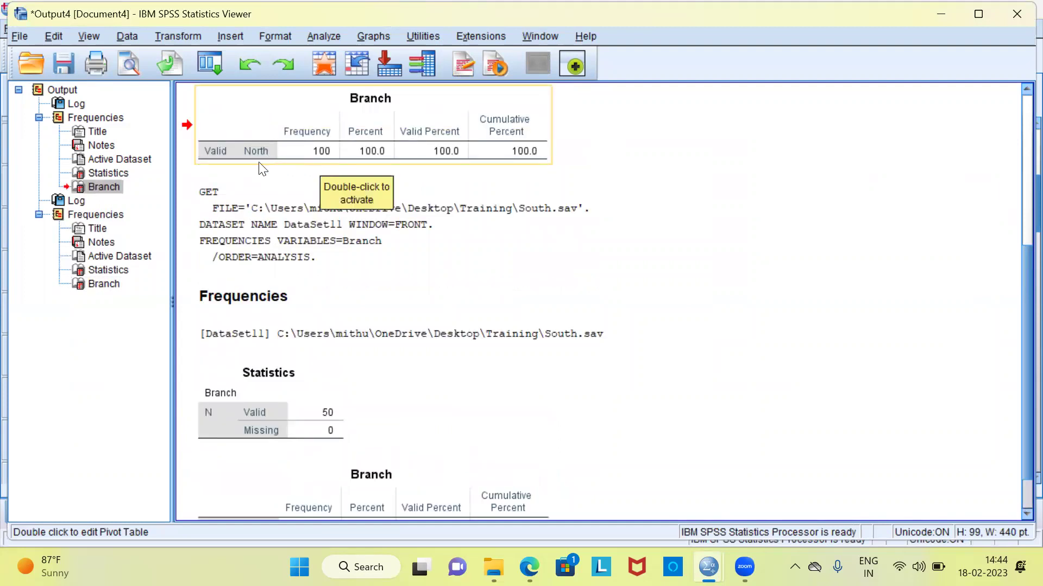
{"action": "left_click", "coordinate": [304, 505]}
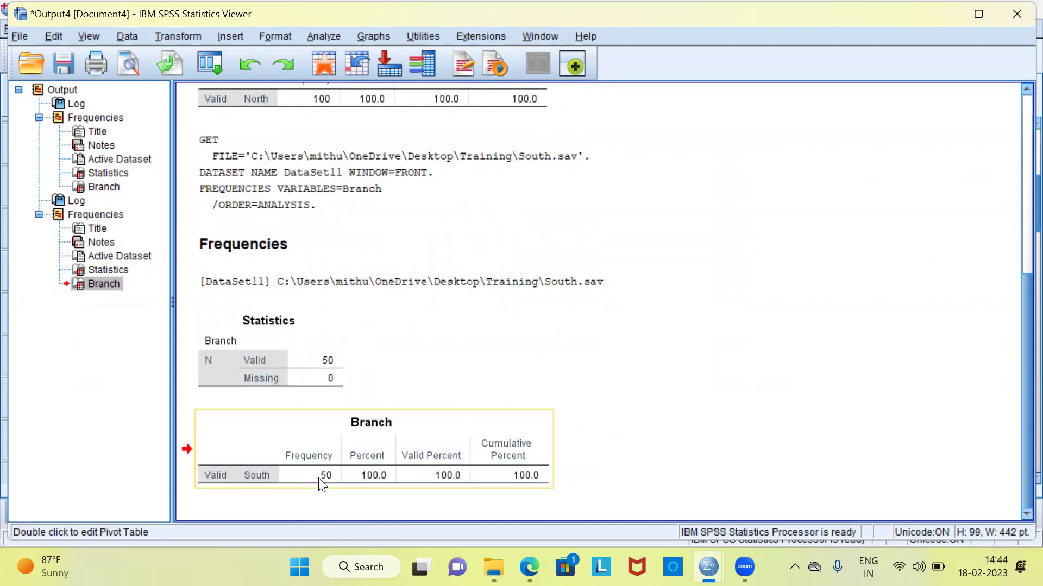
{"action": "left_click", "coordinate": [260, 487]}
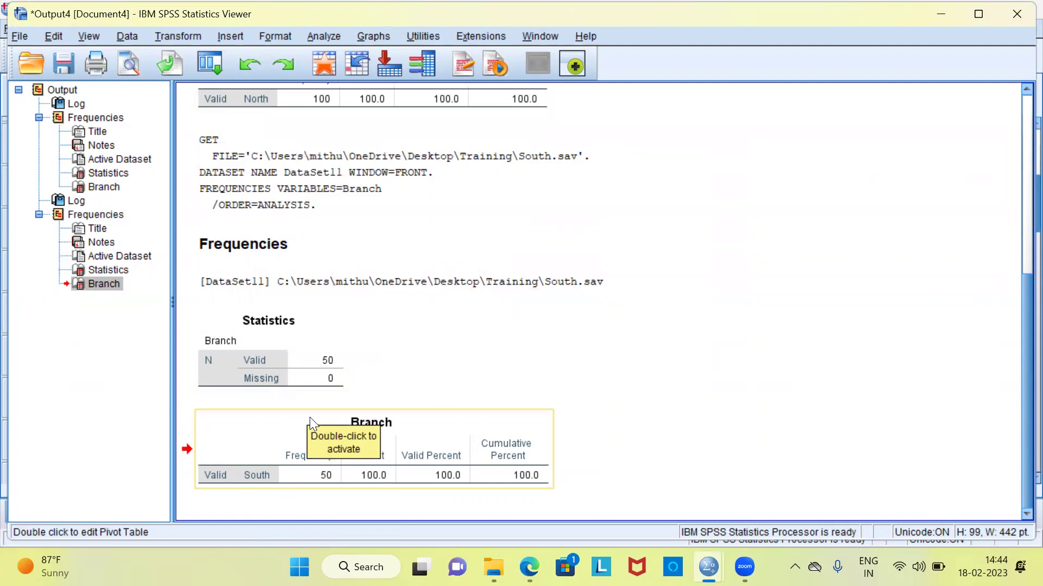
{"action": "left_click", "coordinate": [311, 442]}
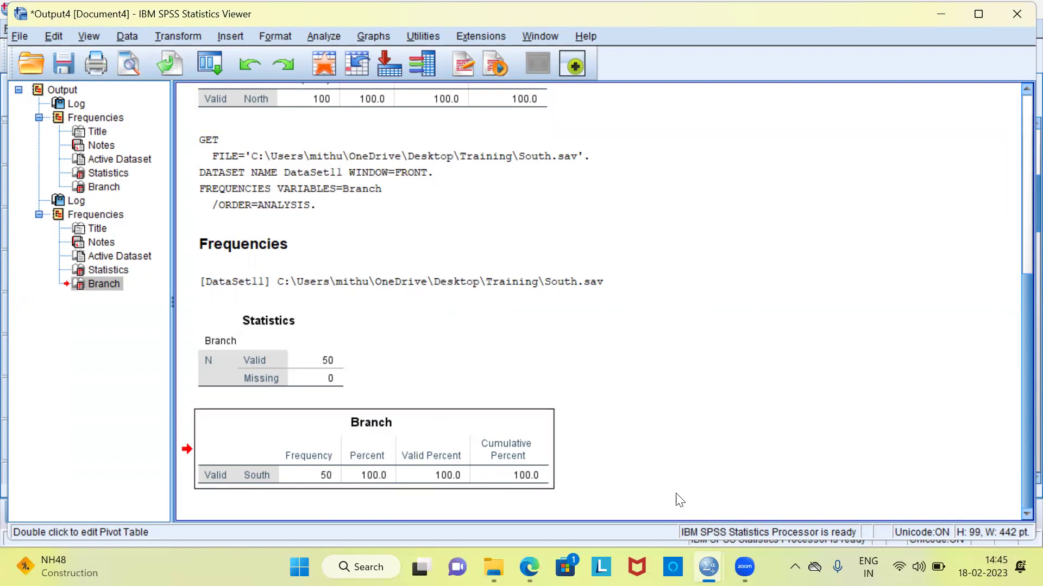
- Switch to the North.sav data and start an Add Cases merge with the open dataset South.sav as the source
{"action": "mouse_move", "coordinate": [708, 567]}
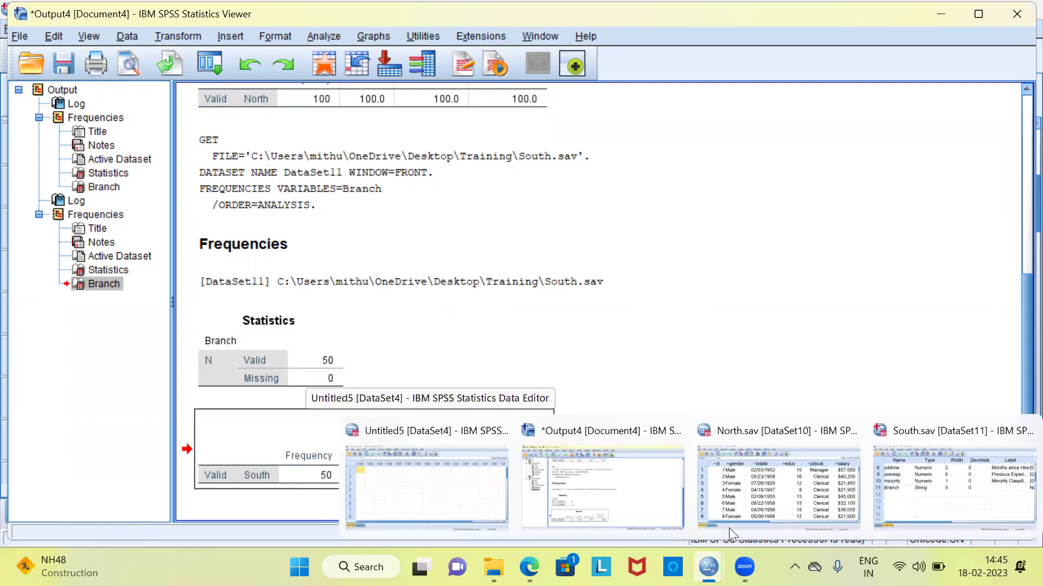
{"action": "left_click", "coordinate": [753, 498]}
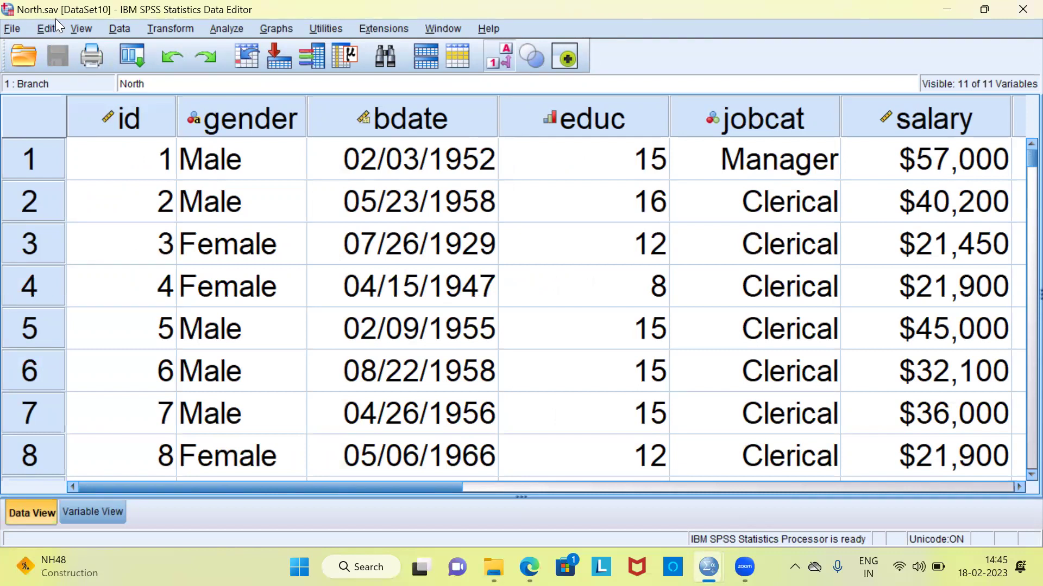
{"action": "key", "text": "alt+d"}
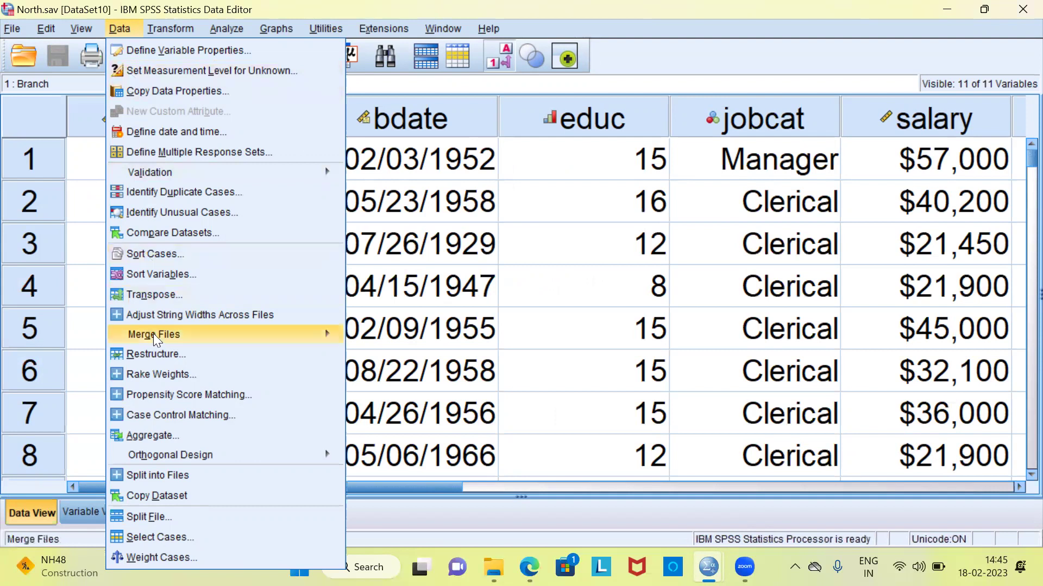
{"action": "mouse_move", "coordinate": [156, 342]}
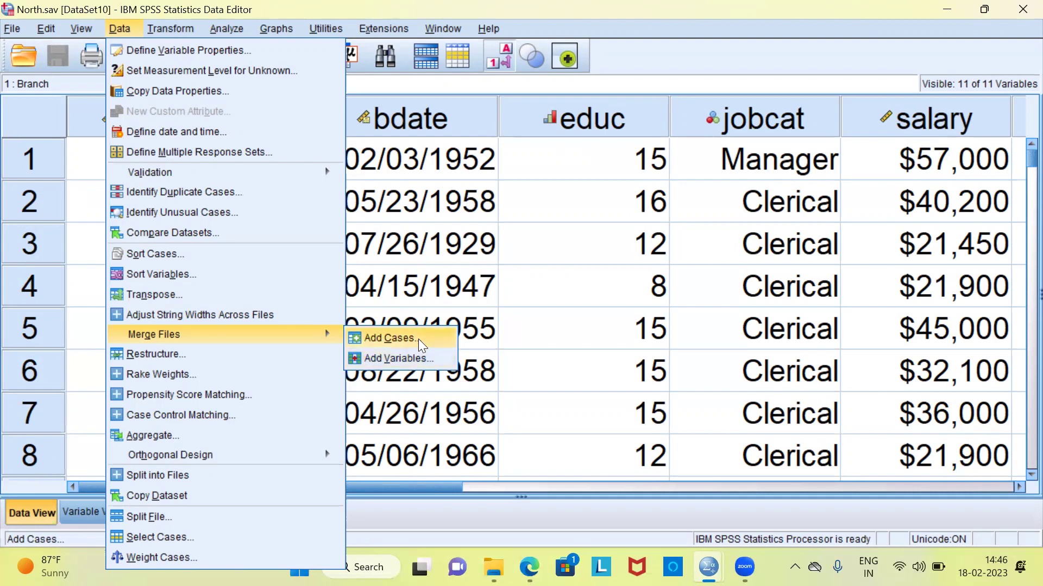
{"action": "left_click", "coordinate": [418, 339]}
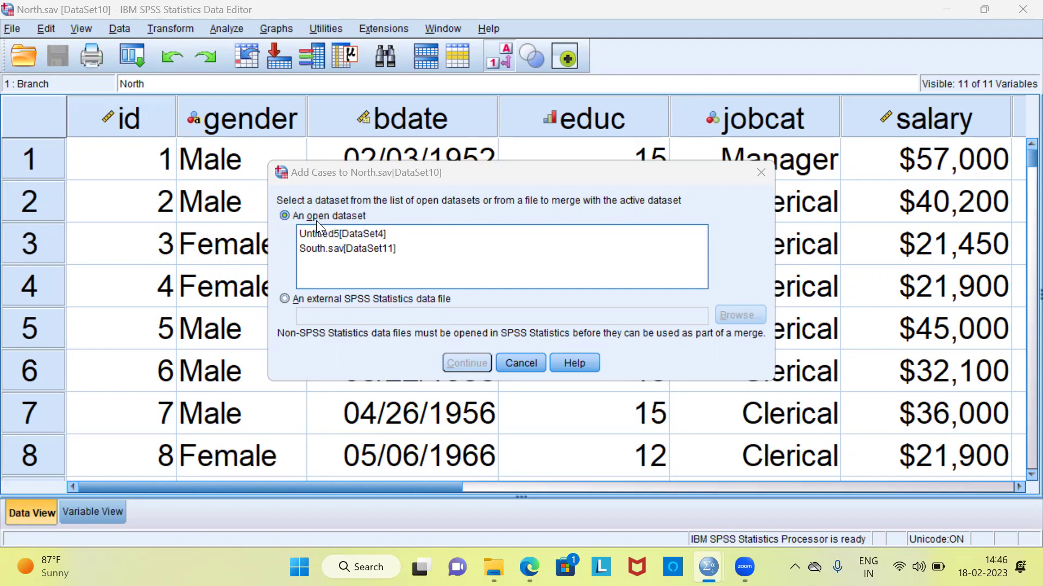
{"action": "left_click", "coordinate": [335, 251]}
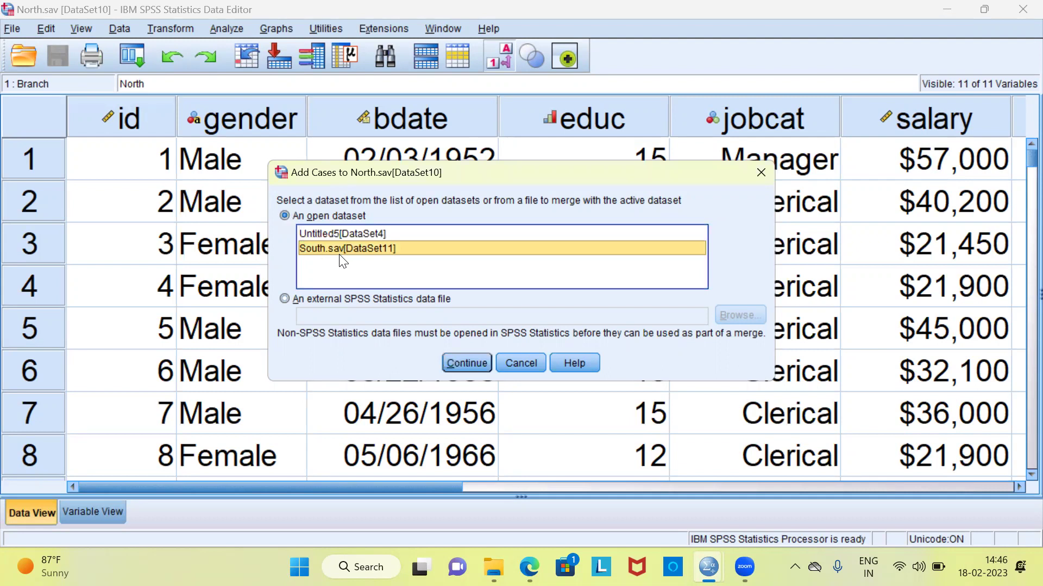
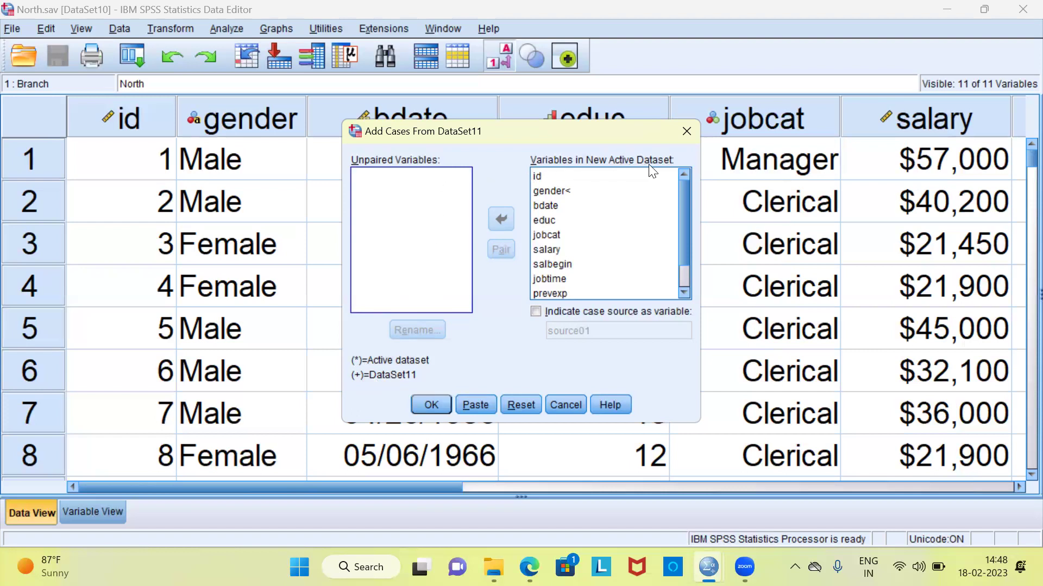
- Review the variables for the new active dataset, from id through Branch, and run the Add Cases merge with all of them kept
{"action": "left_click", "coordinate": [546, 177]}
{"action": "left_click", "coordinate": [560, 193]}
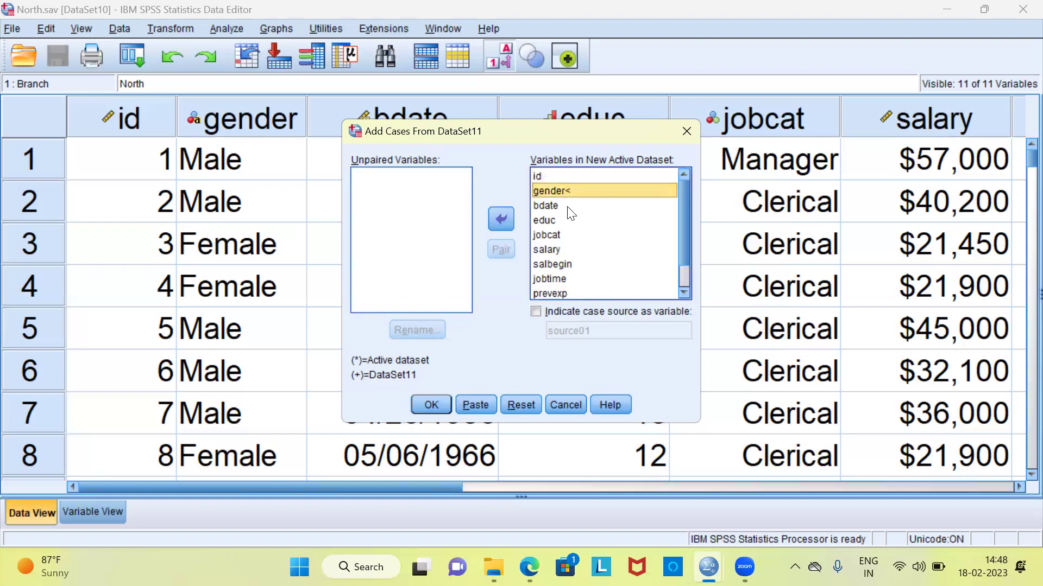
{"action": "left_click", "coordinate": [567, 205]}
{"action": "left_click_drag", "start_coordinate": [683, 207], "coordinate": [682, 242]}
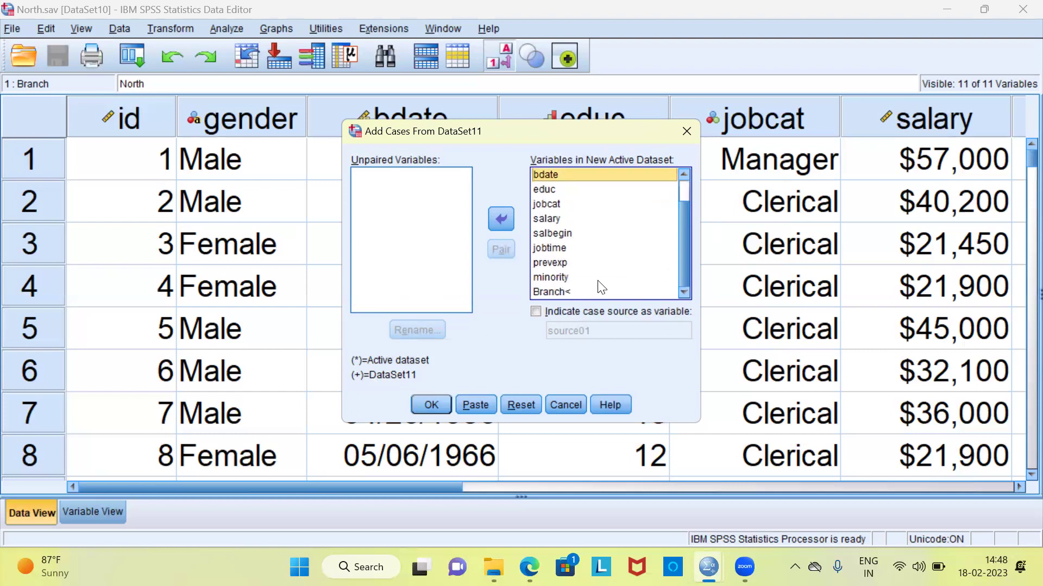
{"action": "left_click", "coordinate": [567, 291]}
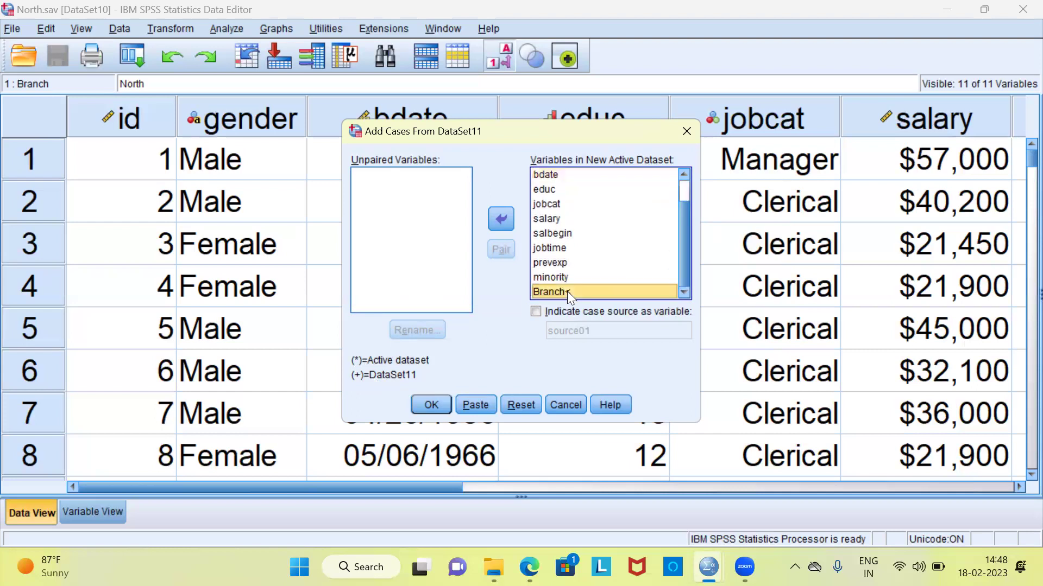
{"action": "left_click", "coordinate": [593, 290]}
{"action": "key", "text": "Return"}
{"action": "left_click", "coordinate": [437, 403]}
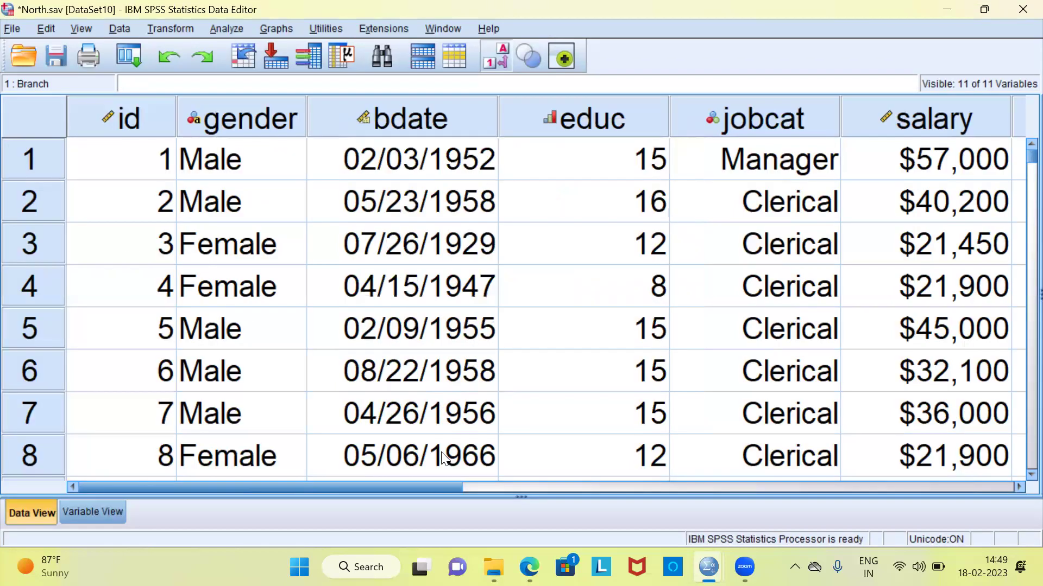
- Check the merged North.sav data by examining the Branch values down to the last case and that case's id
{"action": "left_click_drag", "start_coordinate": [442, 482], "coordinate": [717, 480]}
{"action": "left_click_drag", "start_coordinate": [833, 476], "coordinate": [836, 475]}
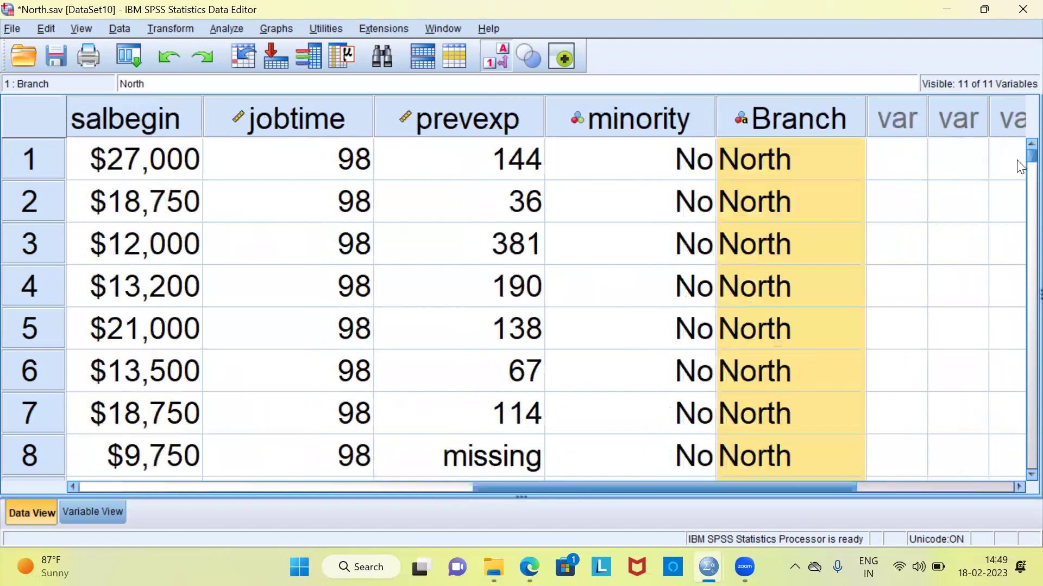
{"action": "left_click_drag", "start_coordinate": [1024, 154], "coordinate": [1019, 410]}
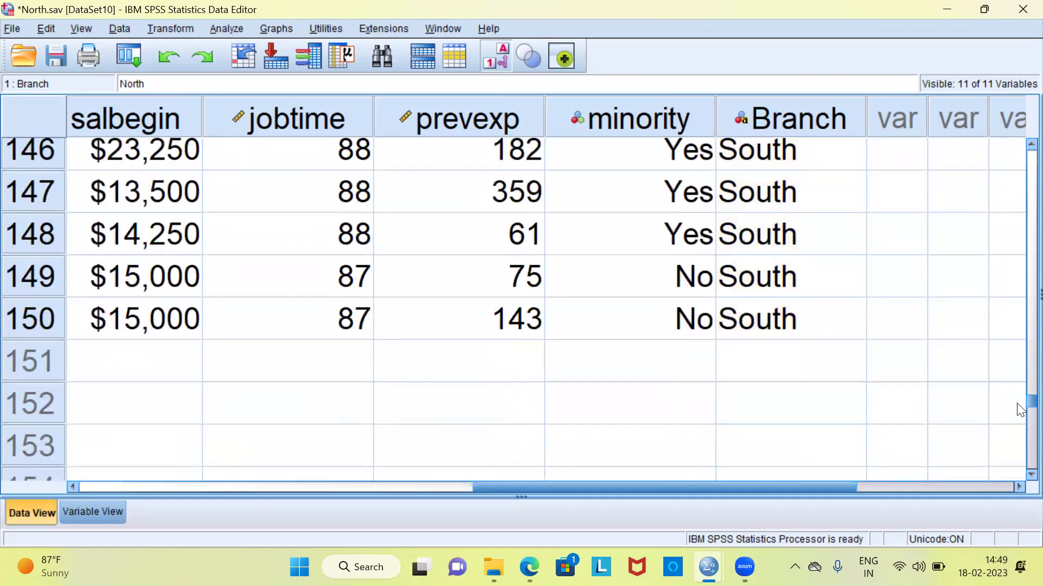
{"action": "left_click", "coordinate": [836, 326]}
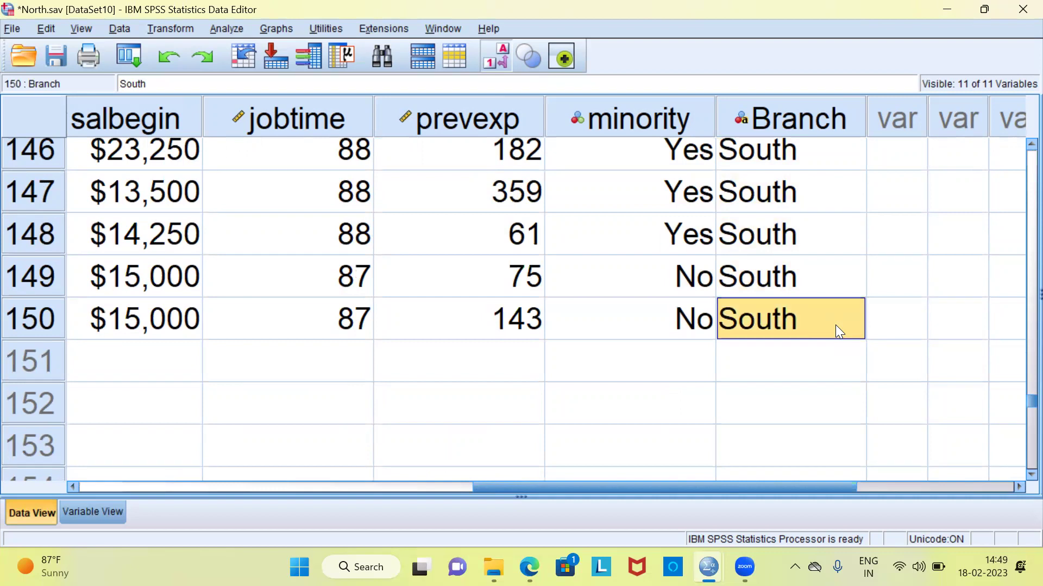
{"action": "key", "text": "Home"}
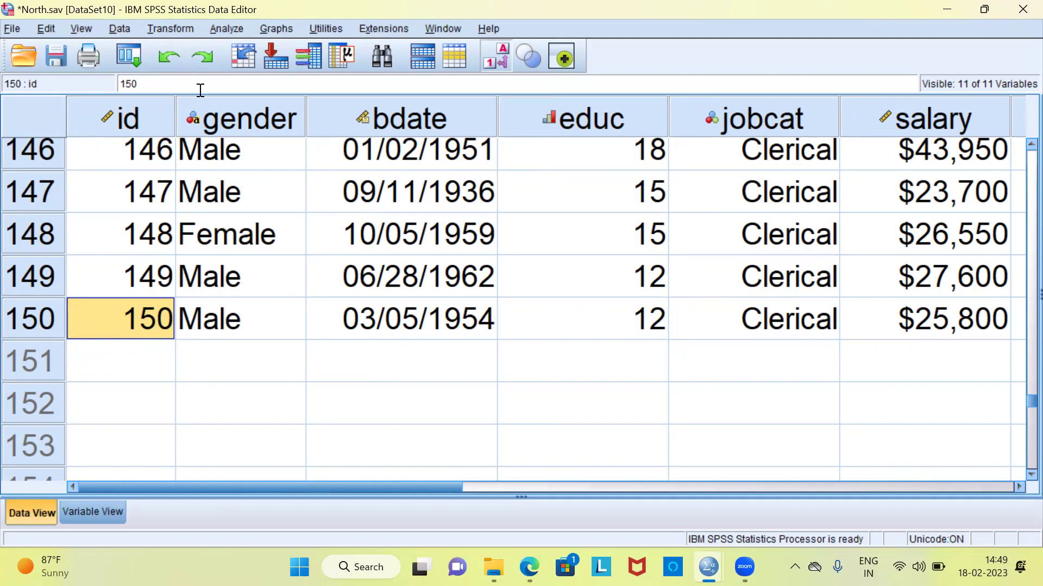
- Run a Frequencies analysis of Branch on the merged North.sav data with frequency tables displayed
{"action": "key", "text": "alt+a"}
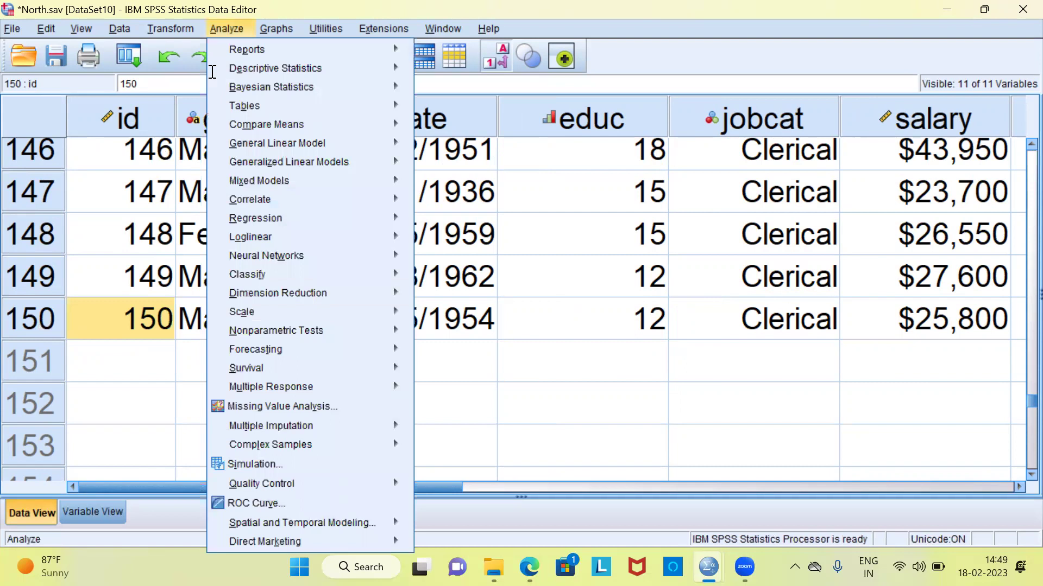
{"action": "left_click", "coordinate": [248, 66]}
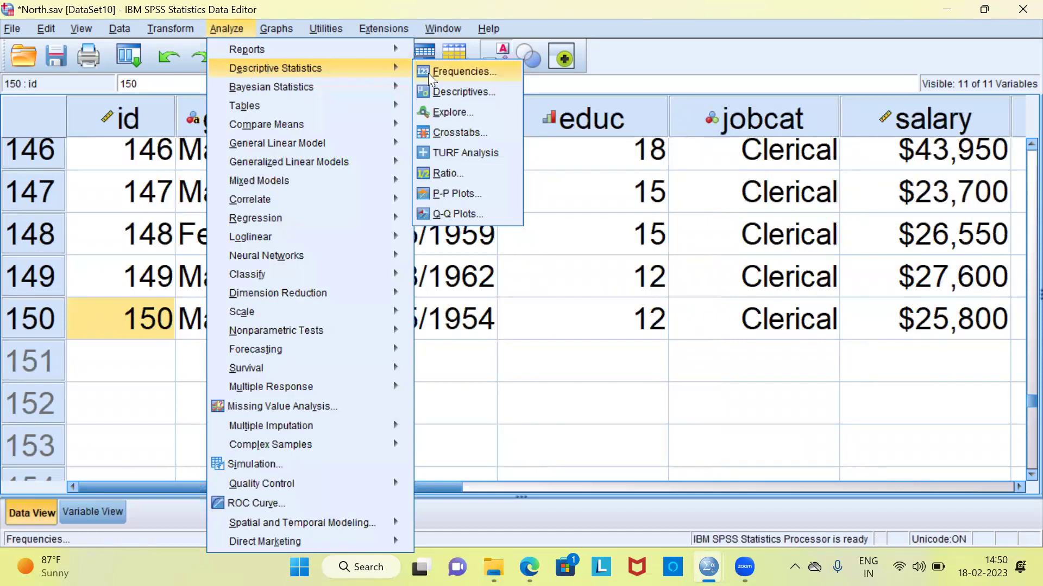
{"action": "left_click", "coordinate": [466, 71]}
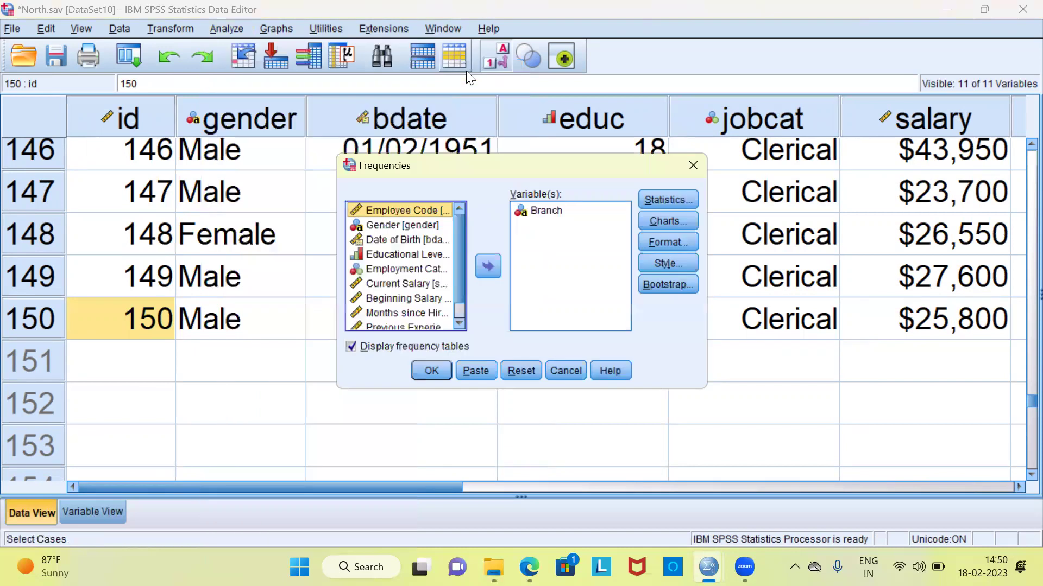
{"action": "left_click", "coordinate": [540, 214]}
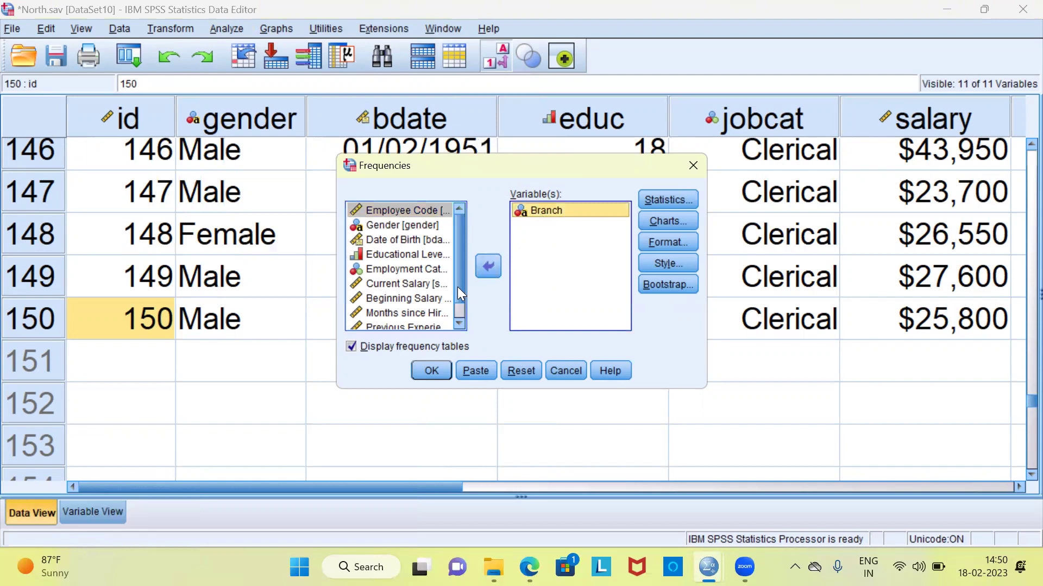
{"action": "left_click", "coordinate": [459, 323]}
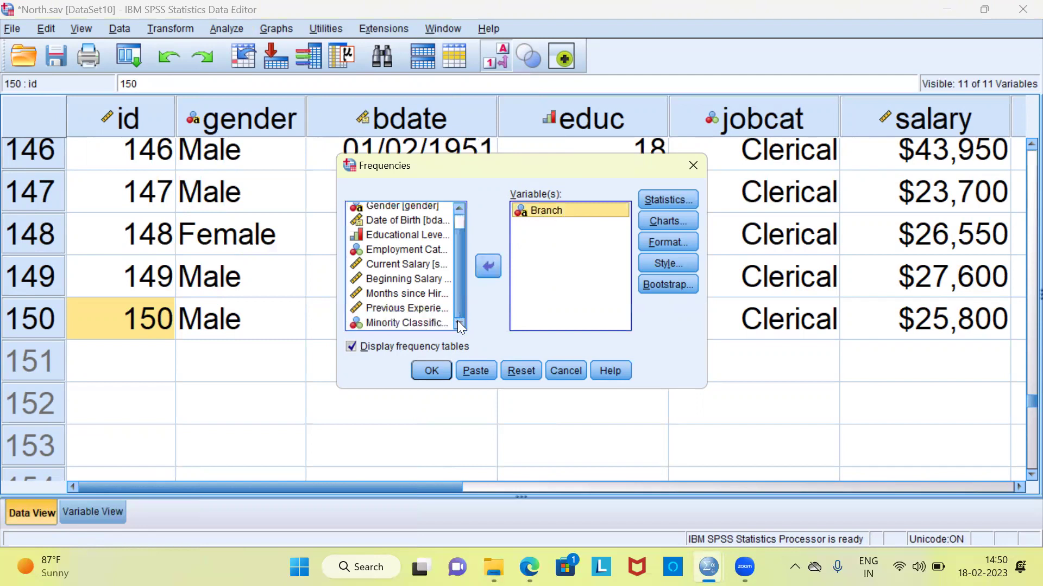
{"action": "left_click", "coordinate": [430, 371]}
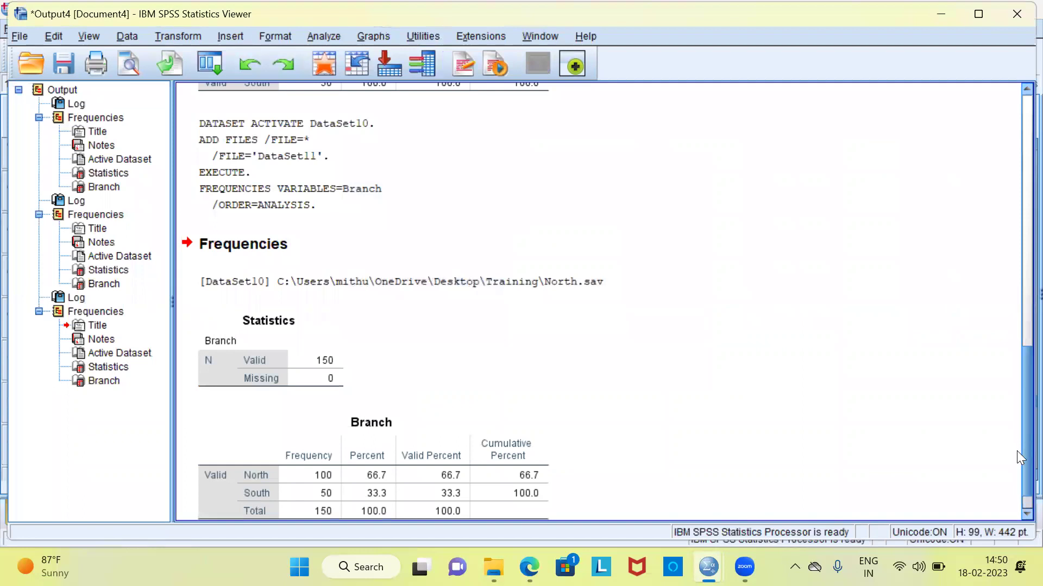
- Examine the merged data's Branch frequency table and compare it with the separate North.sav and South.sav Branch tables in the output
{"action": "scroll", "coordinate": [1016, 456], "scroll_direction": "down", "scroll_amount": 2}
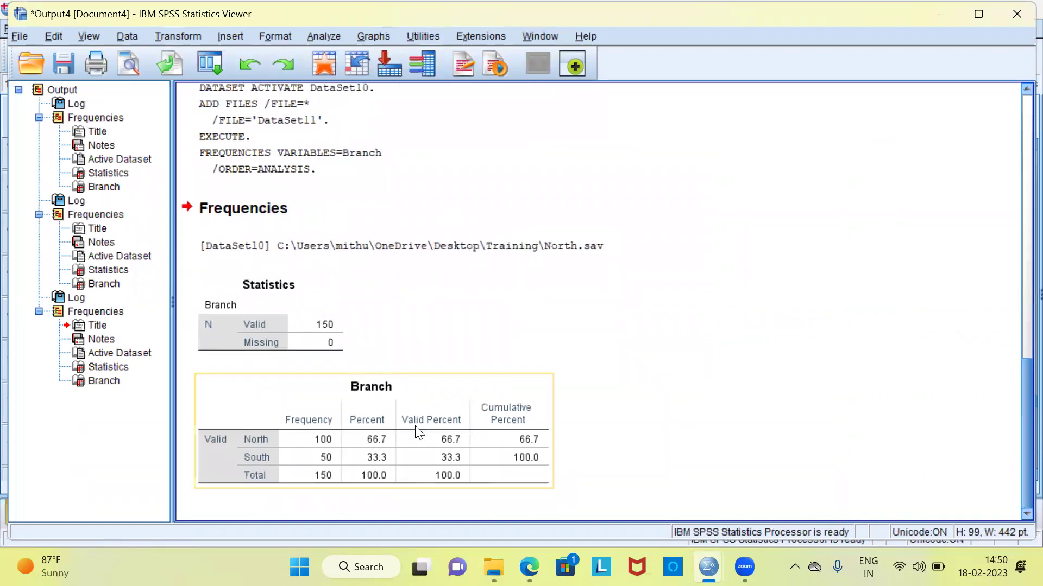
{"action": "left_click", "coordinate": [369, 422]}
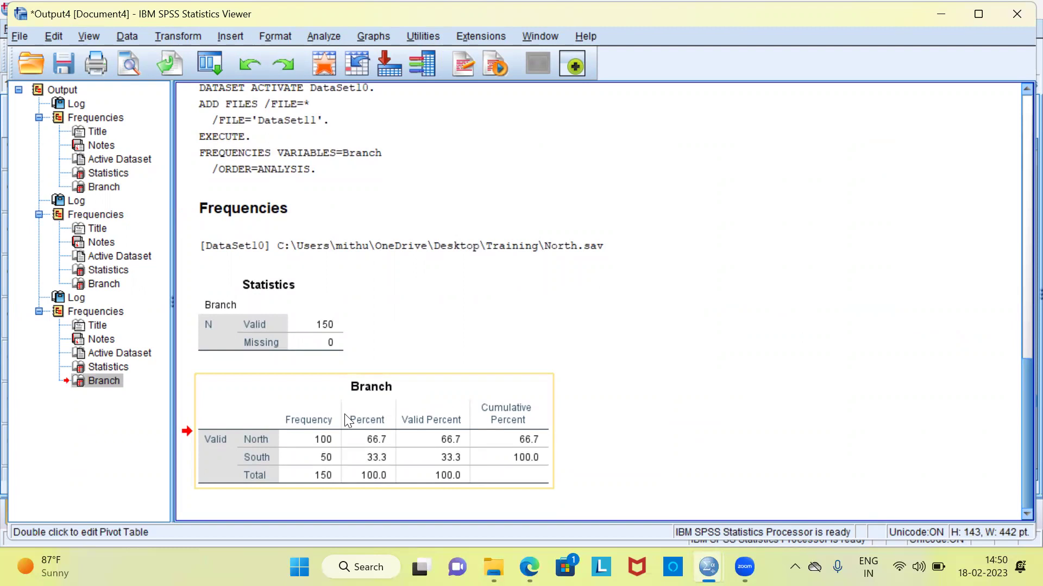
{"action": "double_click", "coordinate": [273, 448]}
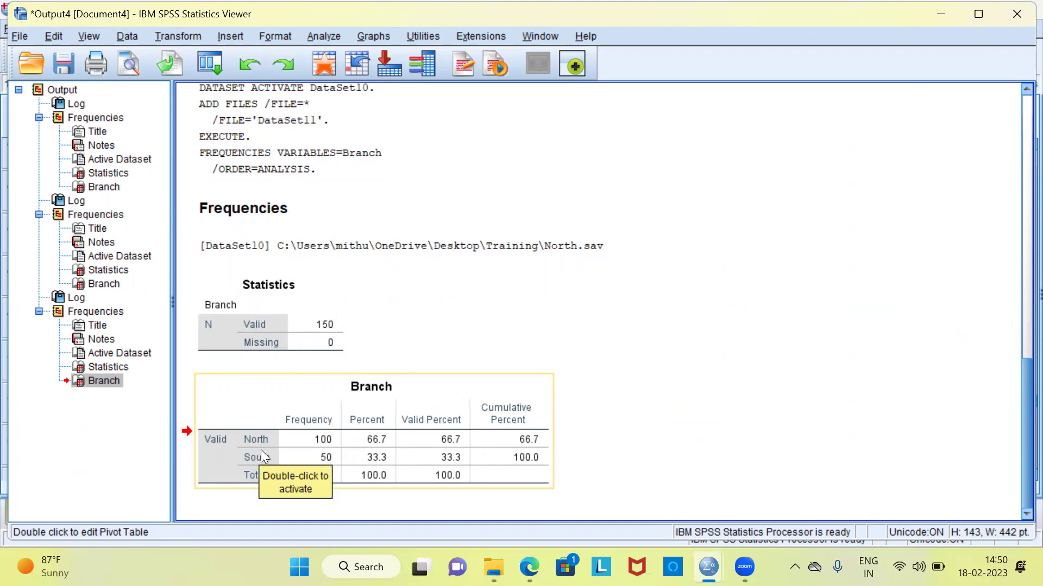
{"action": "double_click", "coordinate": [317, 444]}
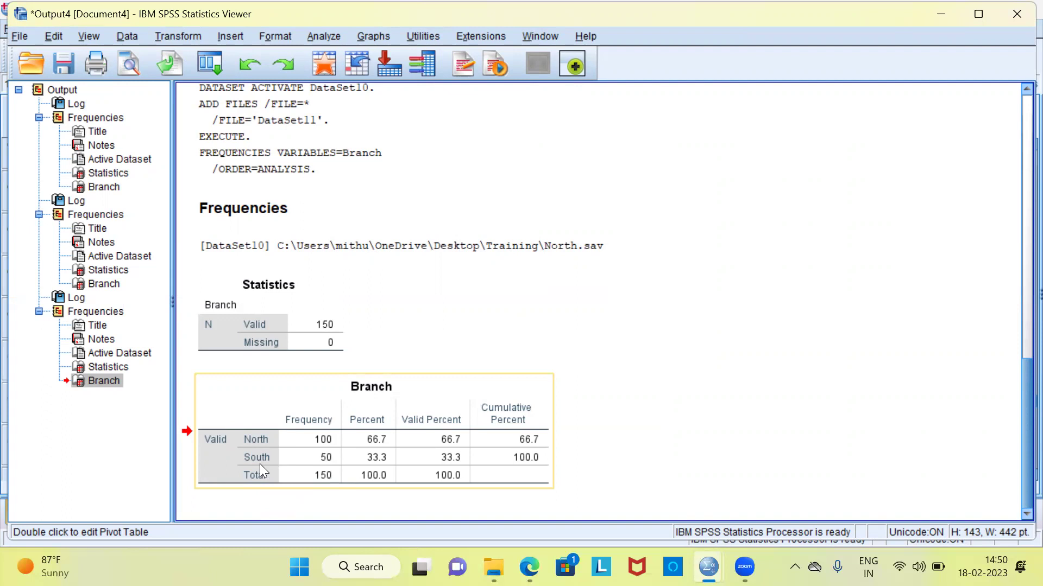
{"action": "left_click", "coordinate": [104, 189]}
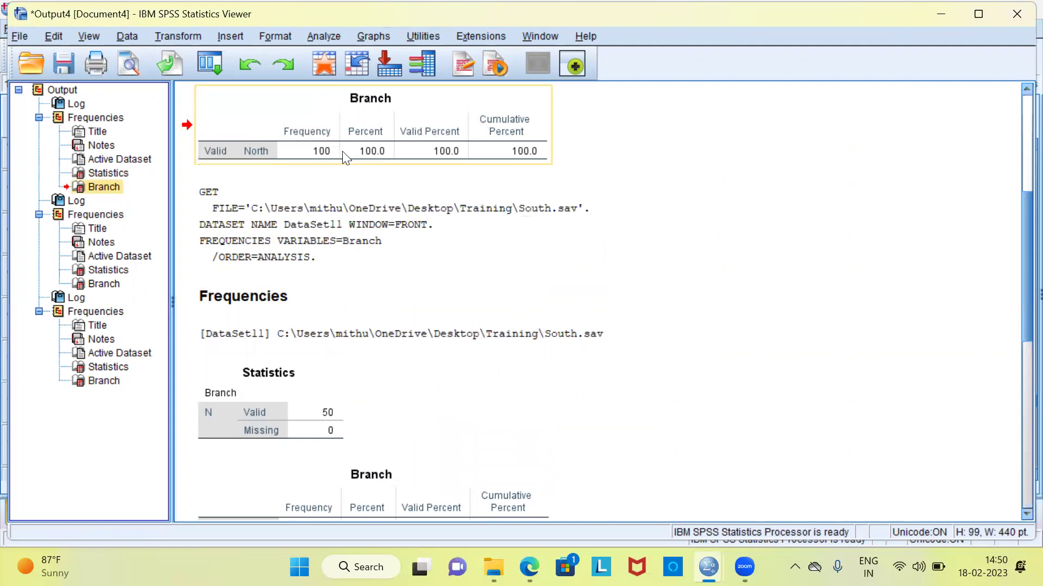
{"action": "left_click", "coordinate": [322, 160]}
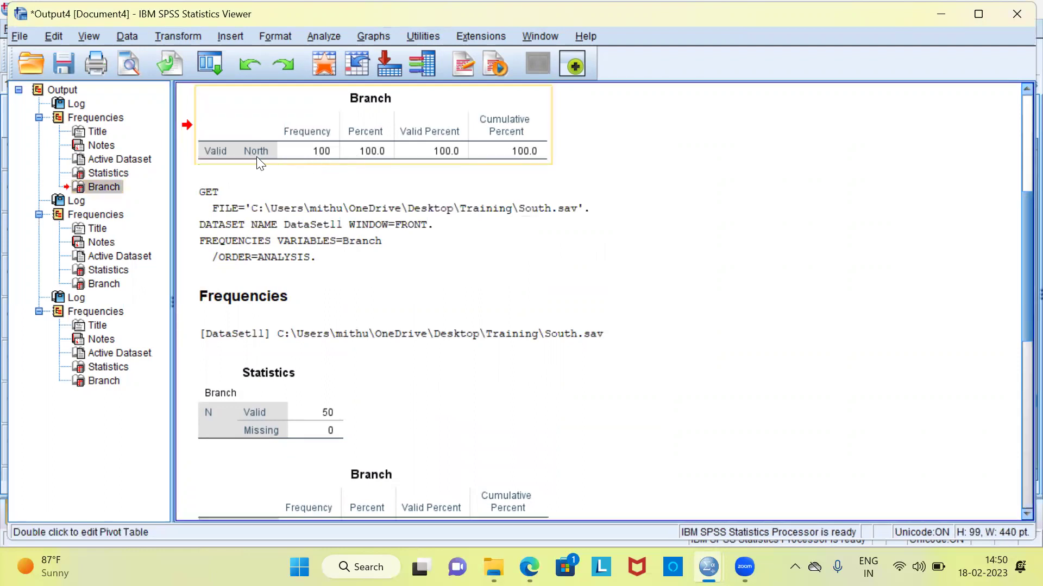
{"action": "left_click", "coordinate": [112, 282]}
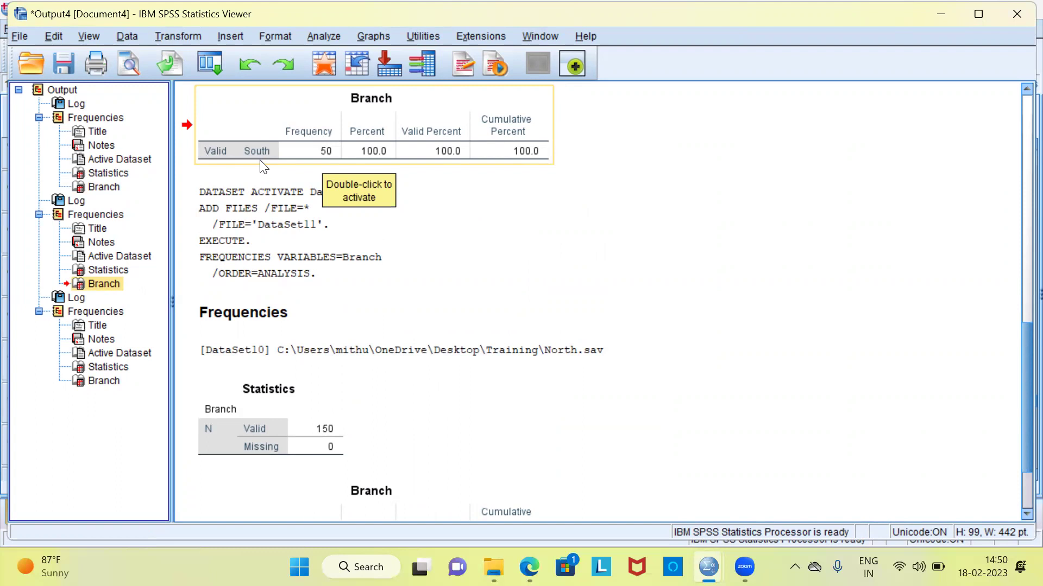
{"action": "left_click", "coordinate": [109, 382]}
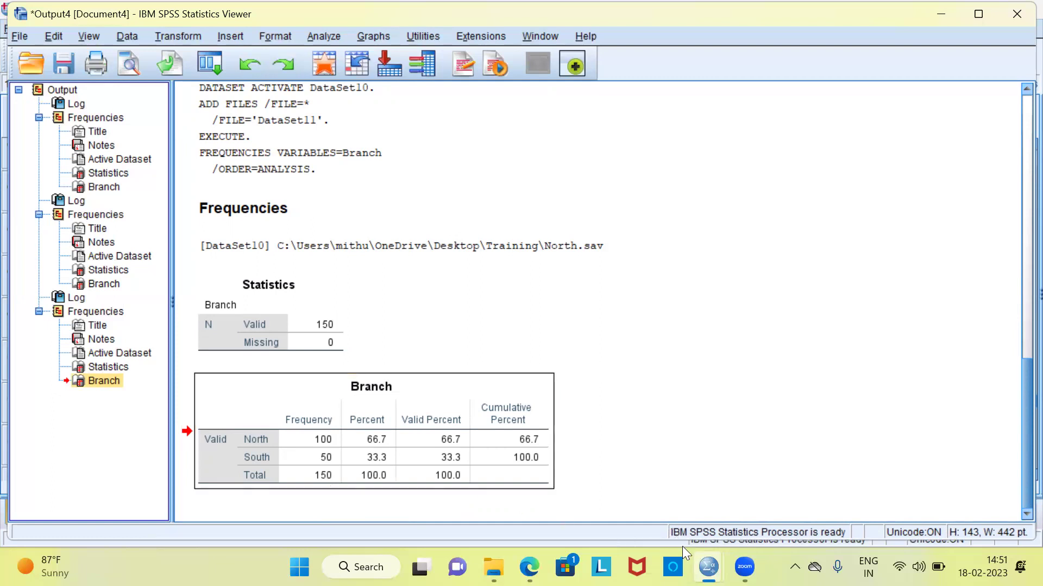
- Switch to the merged North.sav data and save it as a new SPSS Statistics file named "comined file.sav" in the Training folder
{"action": "mouse_move", "coordinate": [706, 565]}
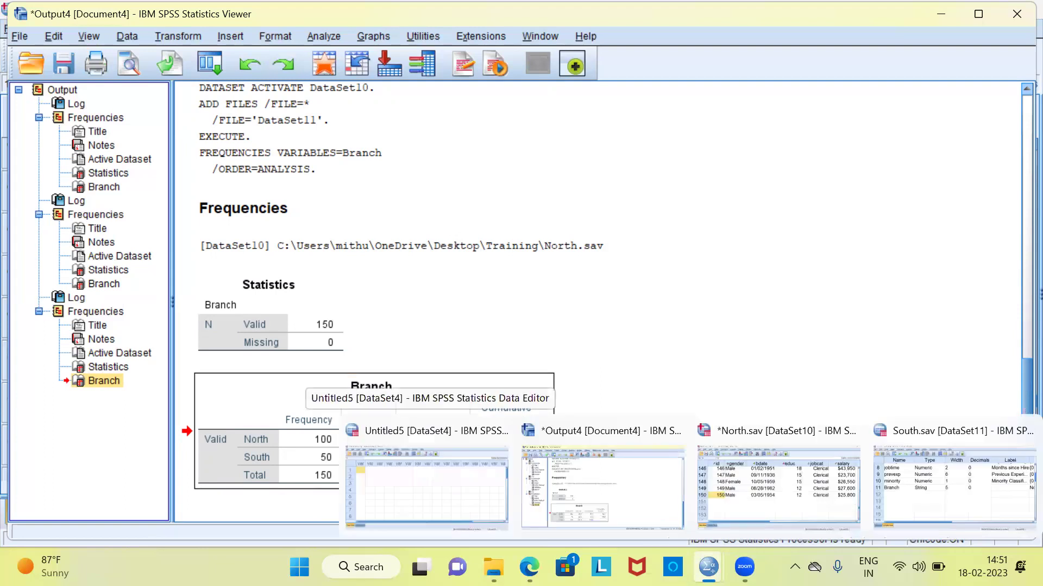
{"action": "left_click", "coordinate": [766, 488]}
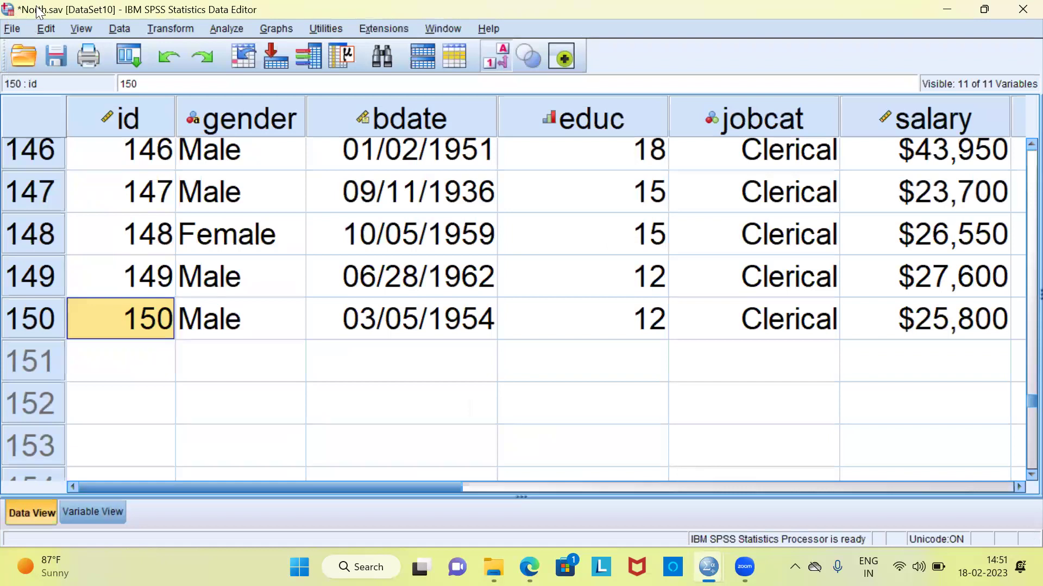
{"action": "key", "text": "ctrl+Home"}
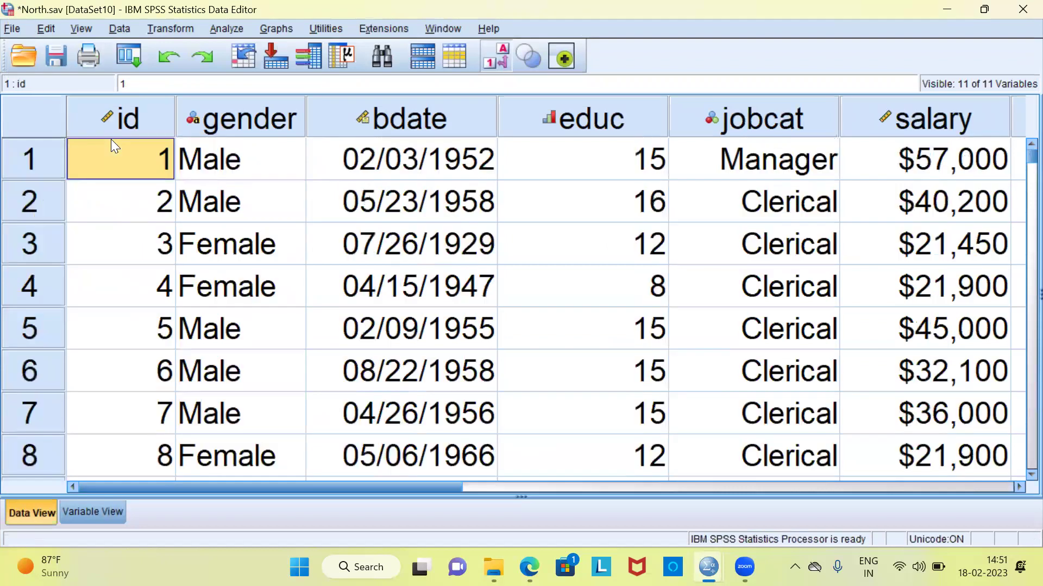
{"action": "left_click", "coordinate": [11, 30]}
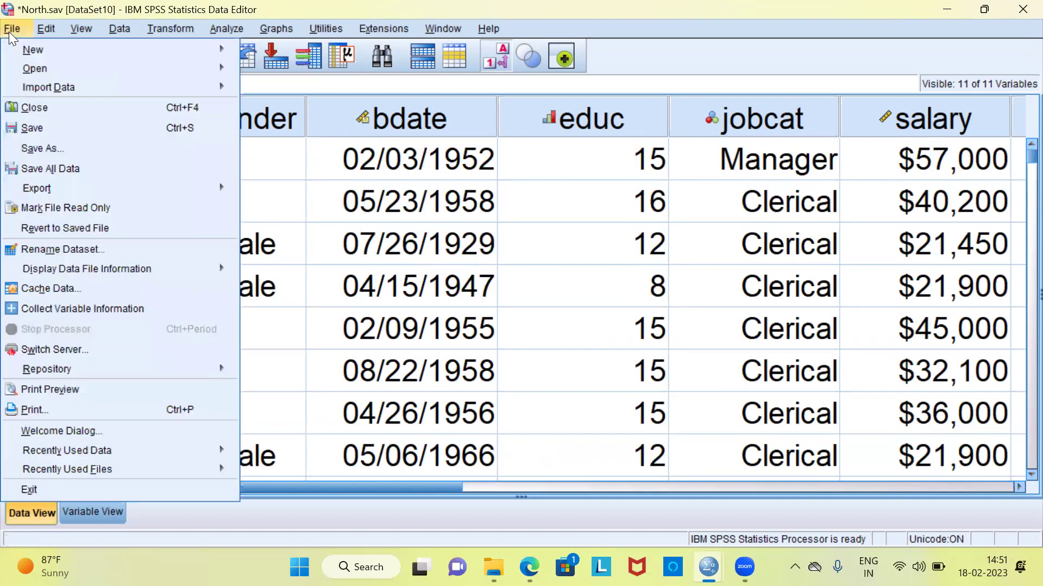
{"action": "left_click", "coordinate": [51, 148]}
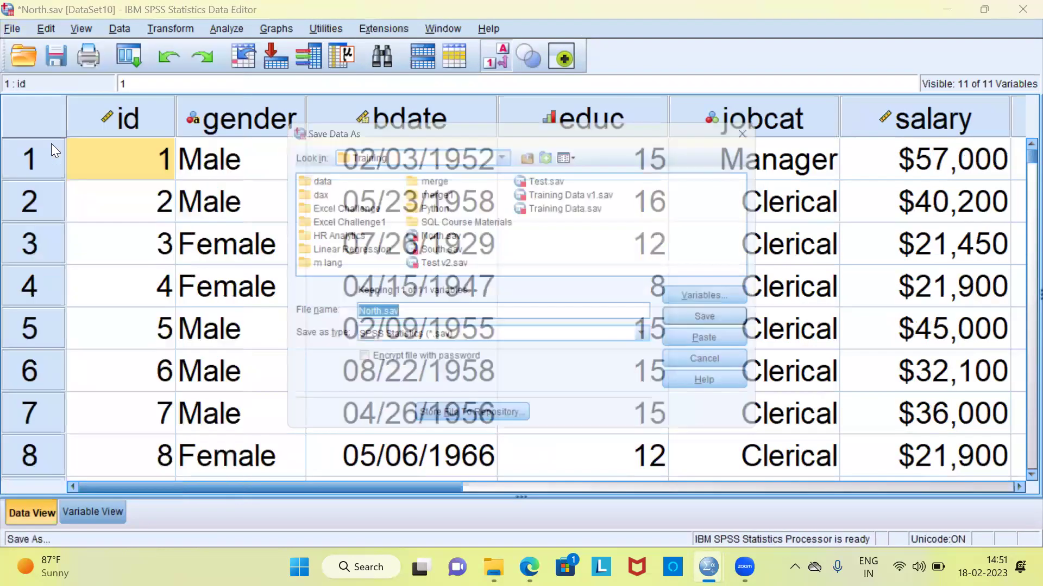
{"action": "left_click", "coordinate": [377, 319]}
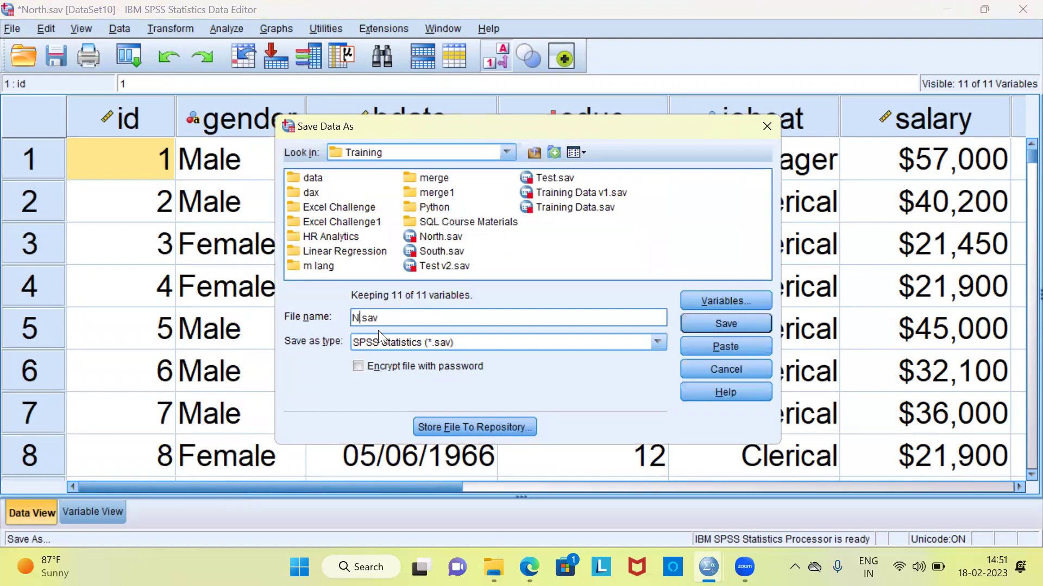
{"action": "type", "text": "comined file"}
{"action": "key", "text": "Return"}
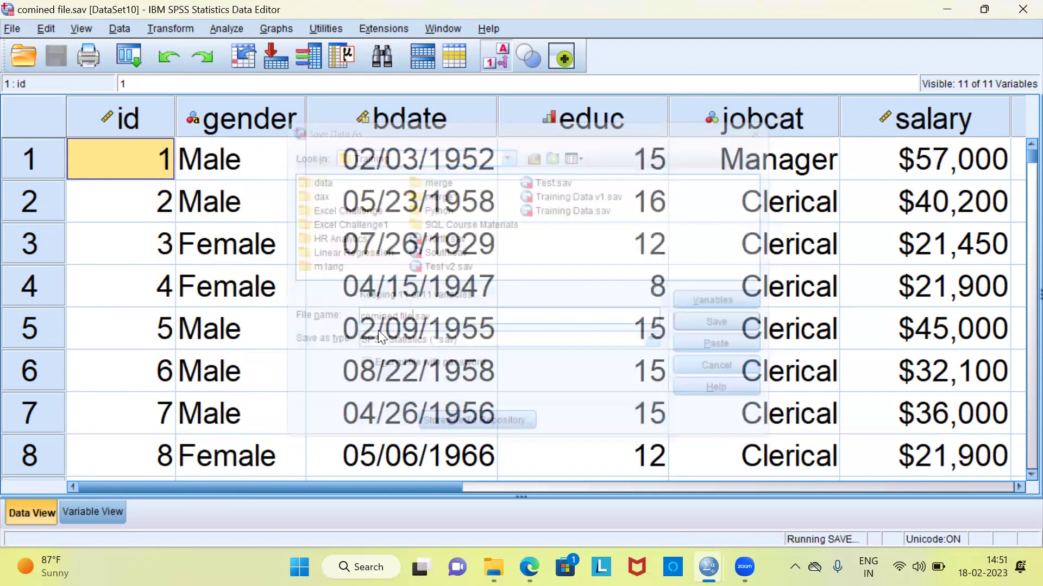
- Check the Branch values of the saved combined file from the first to the last case and select the whole Branch variable
{"action": "key", "text": "ctrl+Right"}
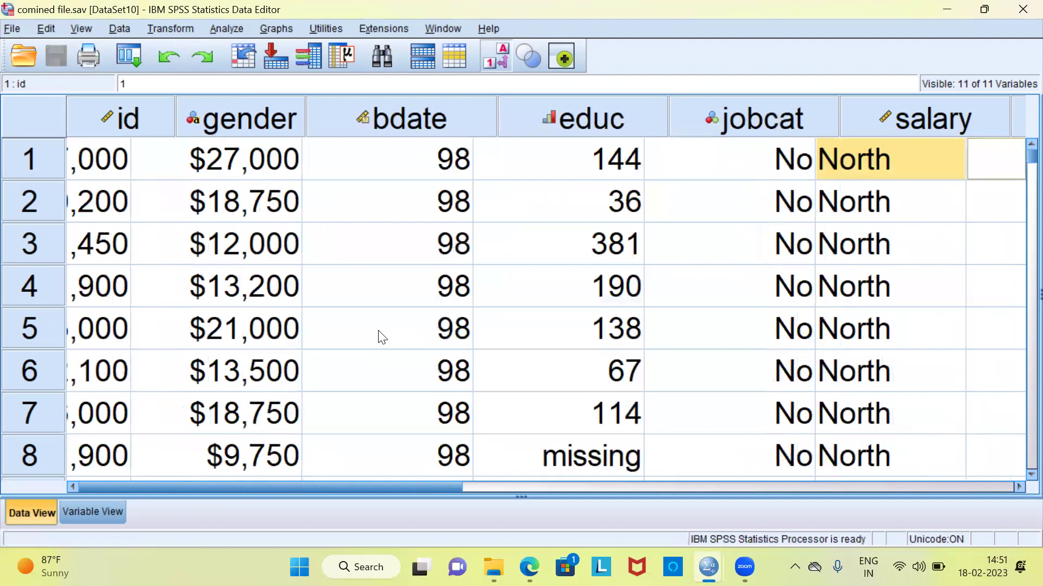
{"action": "key", "text": "ctrl+Down"}
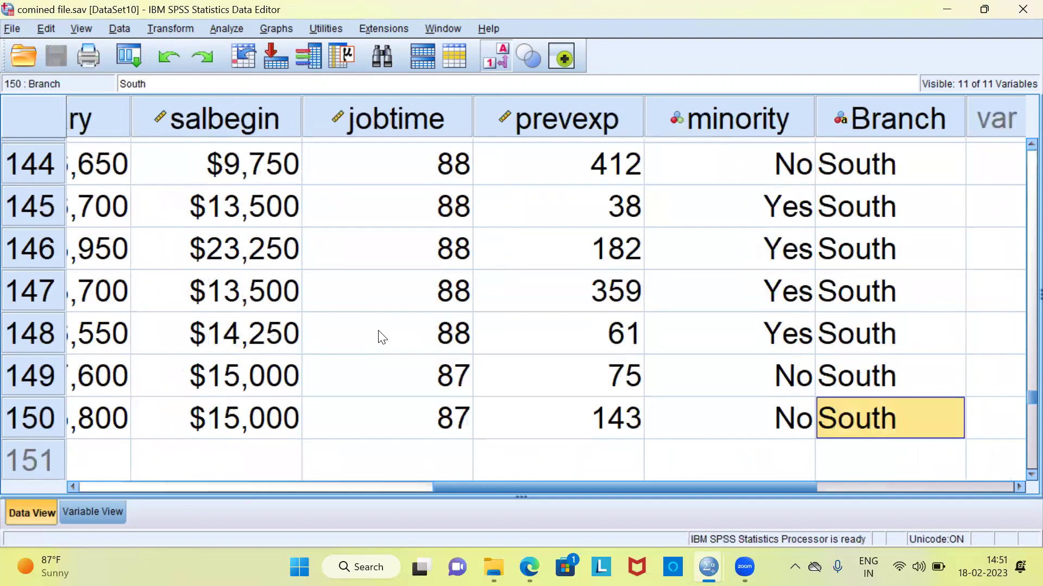
{"action": "left_click", "coordinate": [896, 124]}
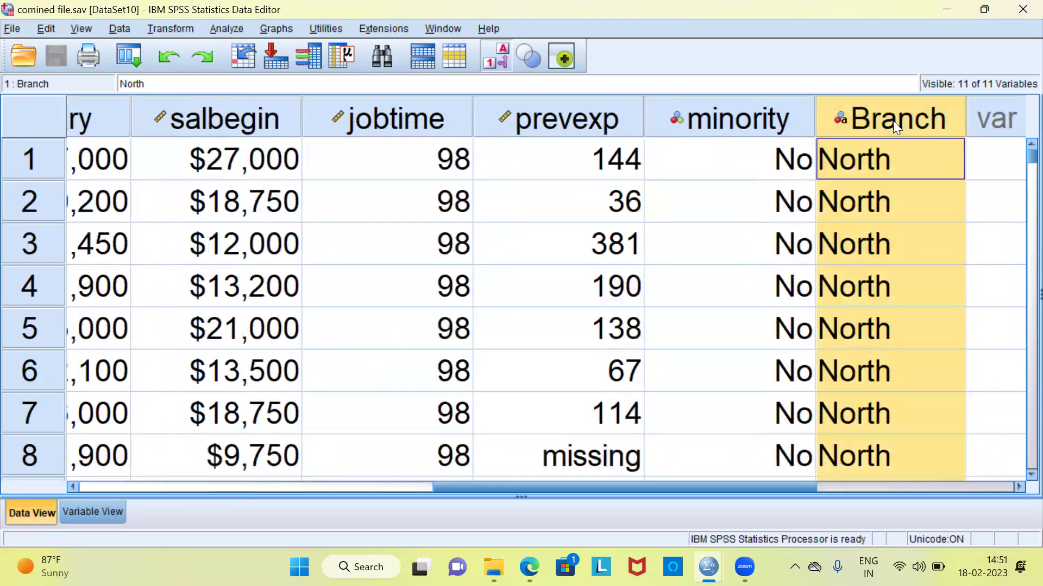